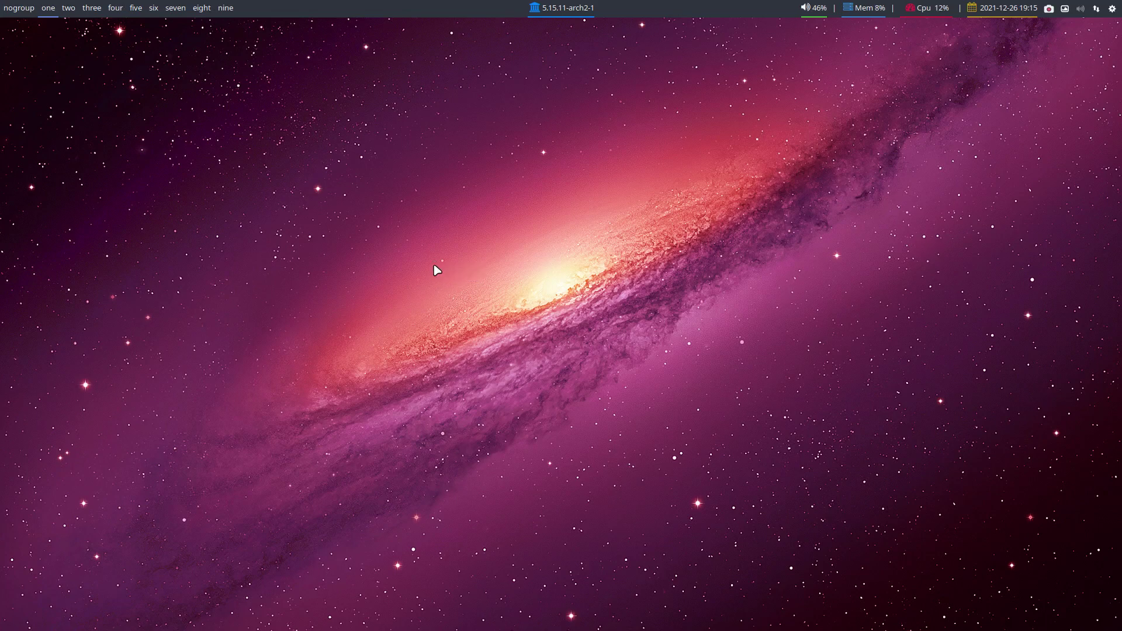
# - Show the ISO release info in a terminal, then close the terminal
pyautogui.press('super+Return')
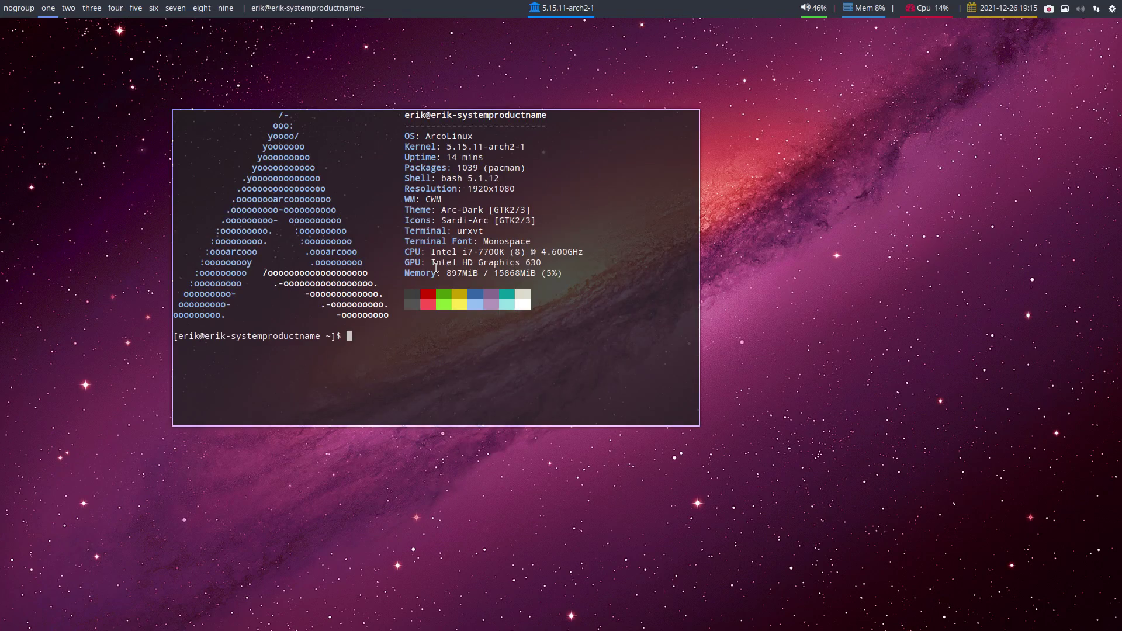
pyautogui.write('iso')
pyautogui.press('Return')
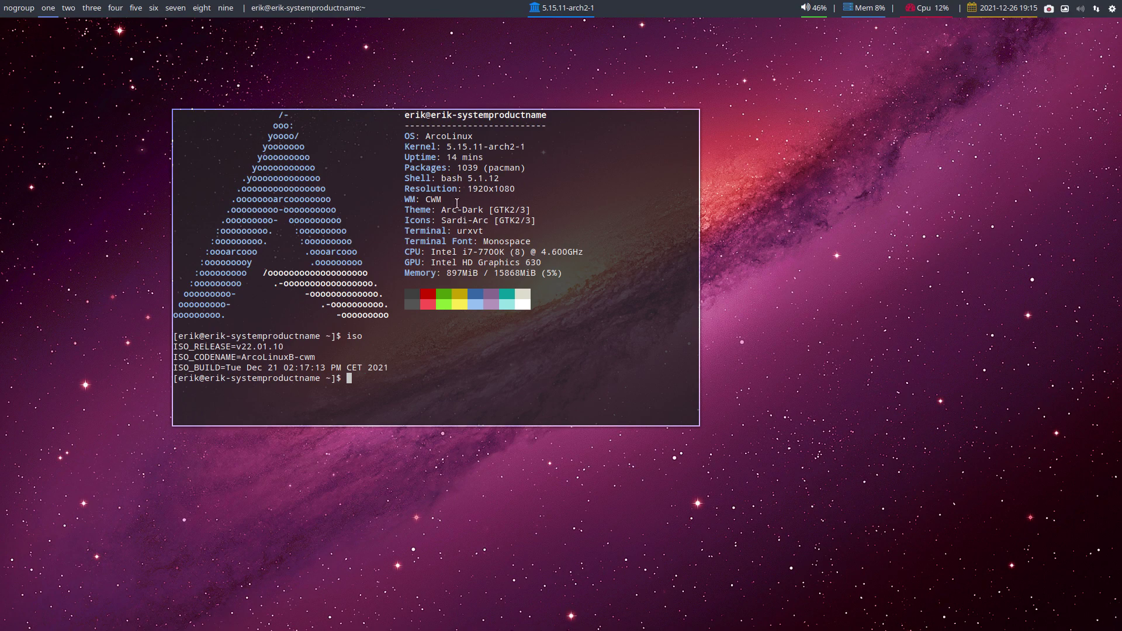
pyautogui.moveTo(456, 203)
pyautogui.mouseDown()
pyautogui.moveTo(631, 218)
pyautogui.moveTo(519, 200)
pyautogui.mouseUp()
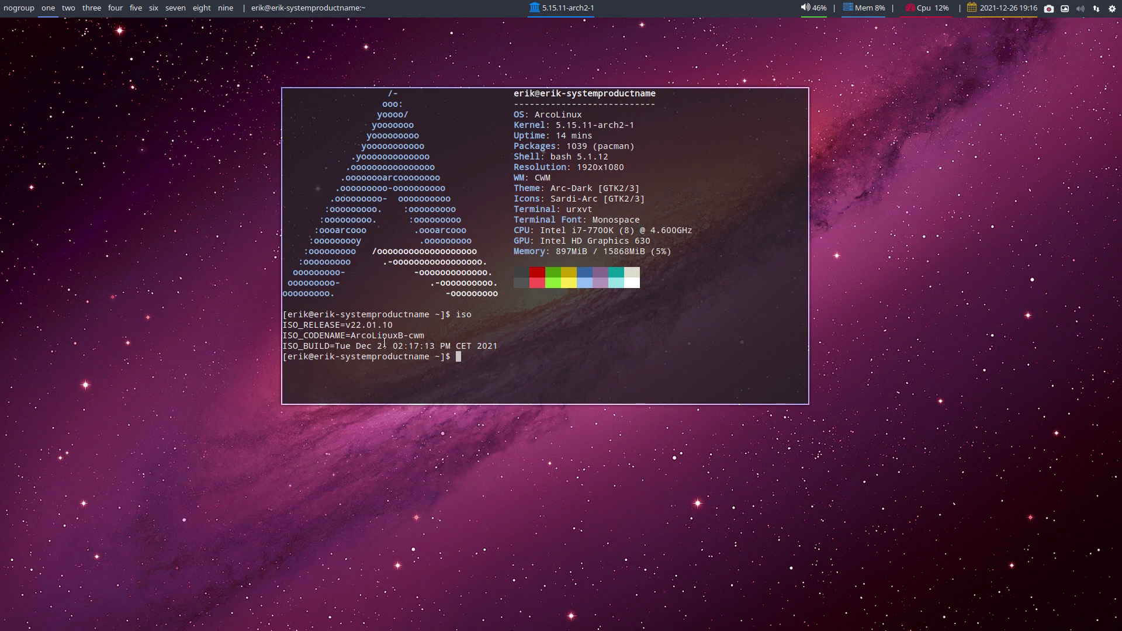
pyautogui.press('super+q')
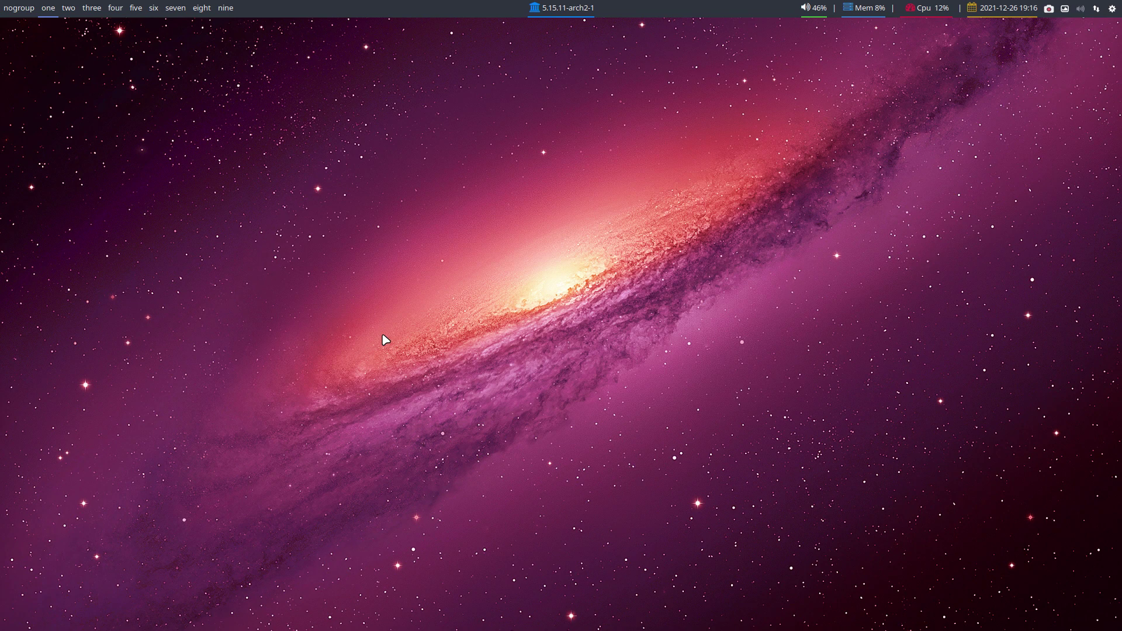
pyautogui.write('arc')
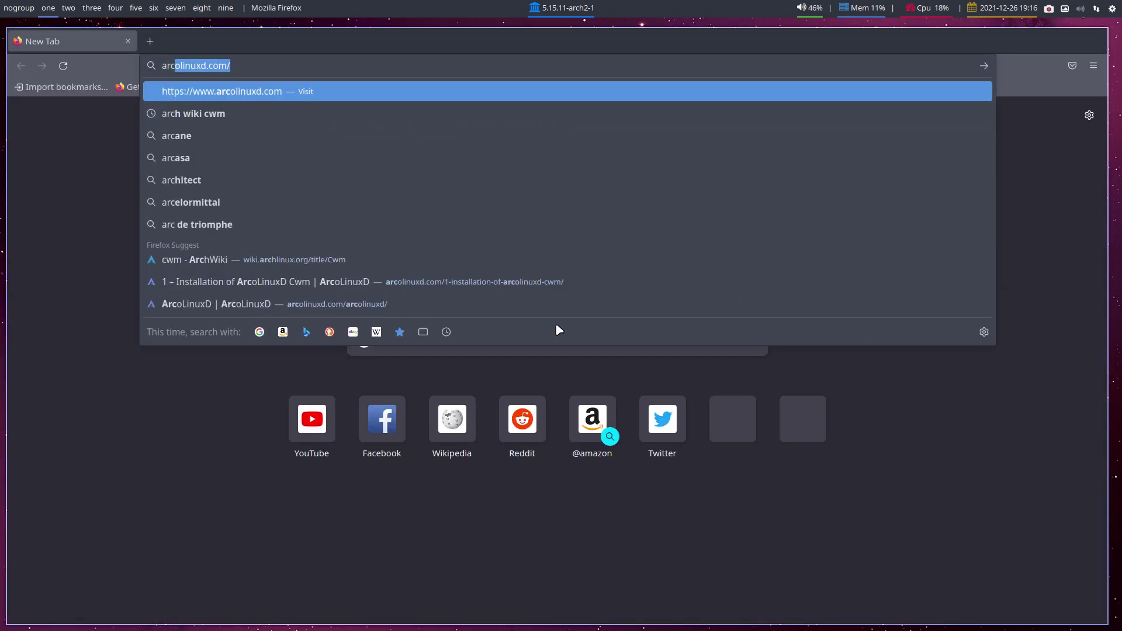
pyautogui.write('h wiki c')
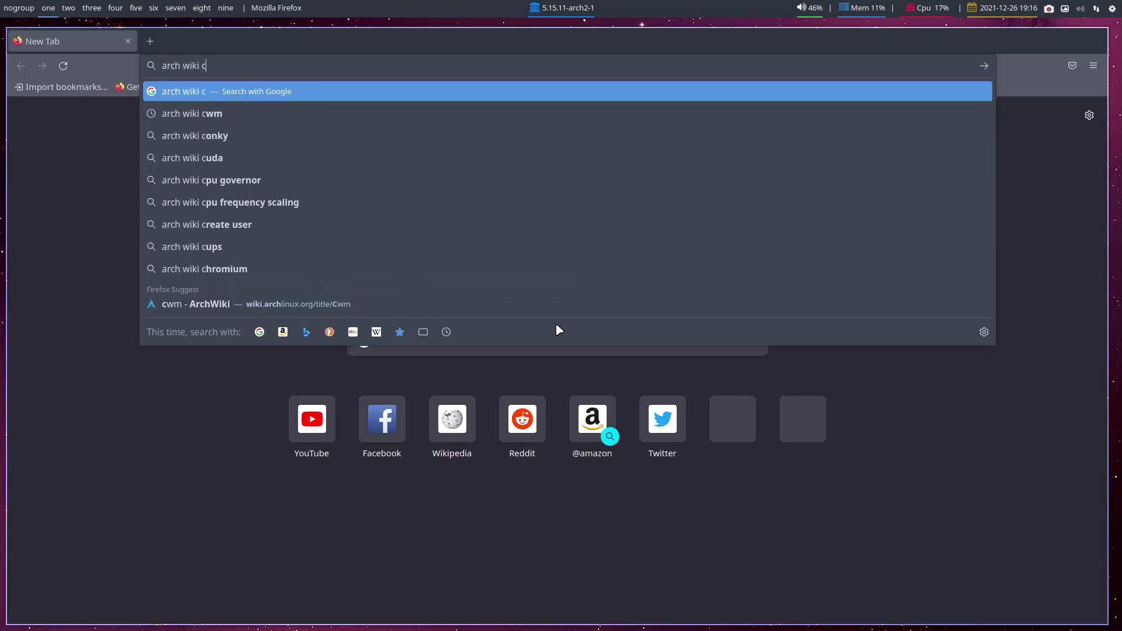
pyautogui.write('wm')
# - Search Google for arch wiki cwm and open the cwm ArchWiki result
pyautogui.press('Return')
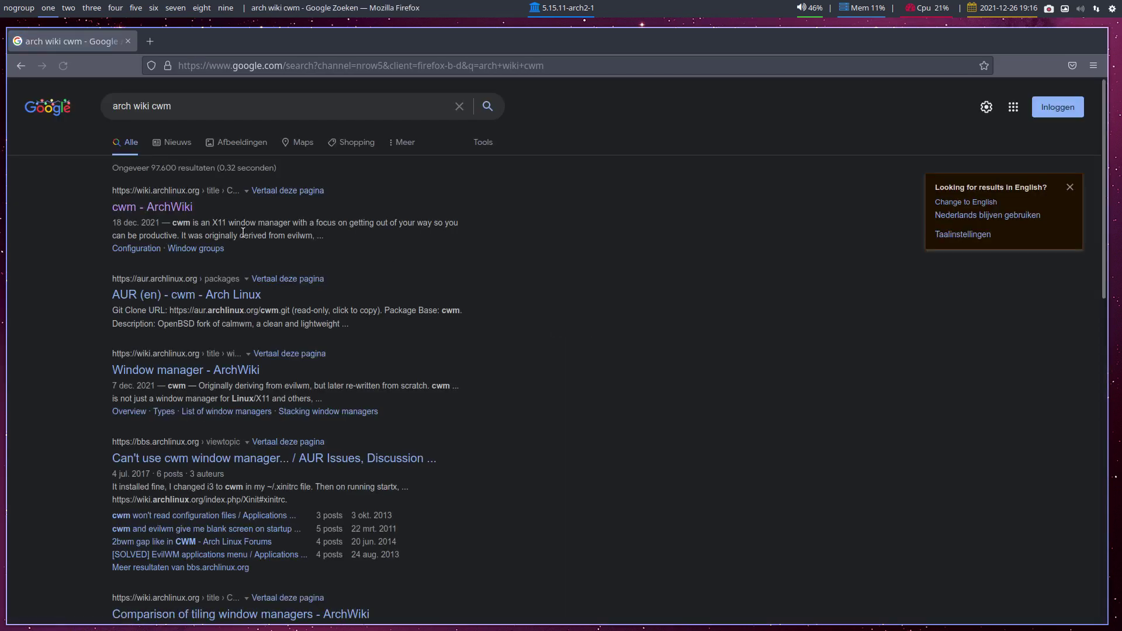
pyautogui.click(147, 208)
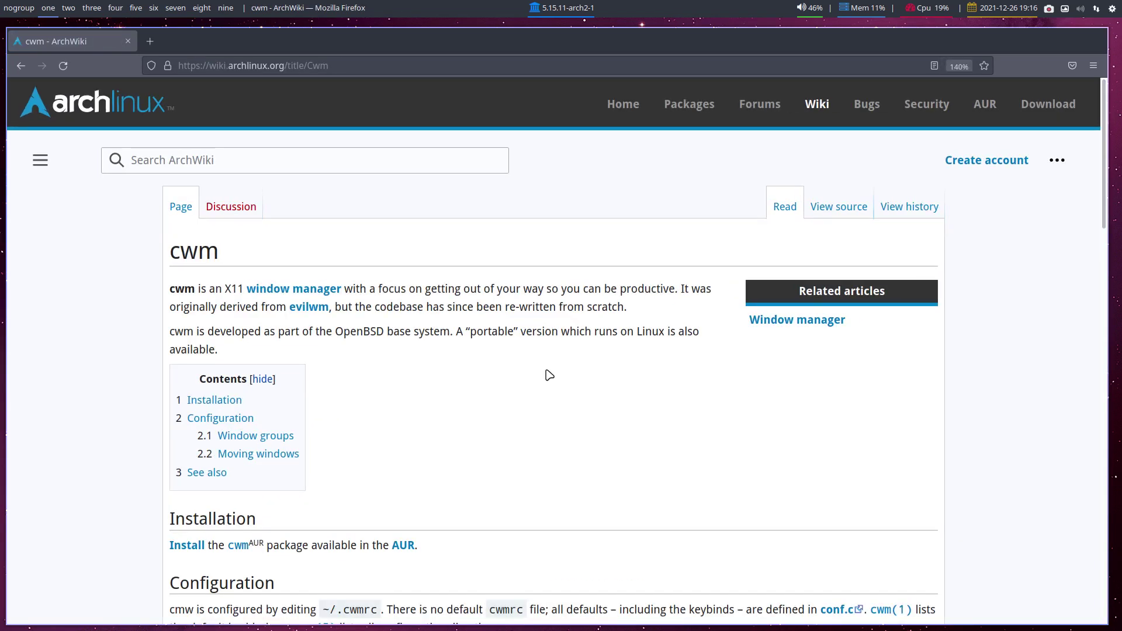
pyautogui.scroll(-5, 547, 375)
pyautogui.scroll(-10, 549, 375)
pyautogui.scroll(-3, 552, 375)
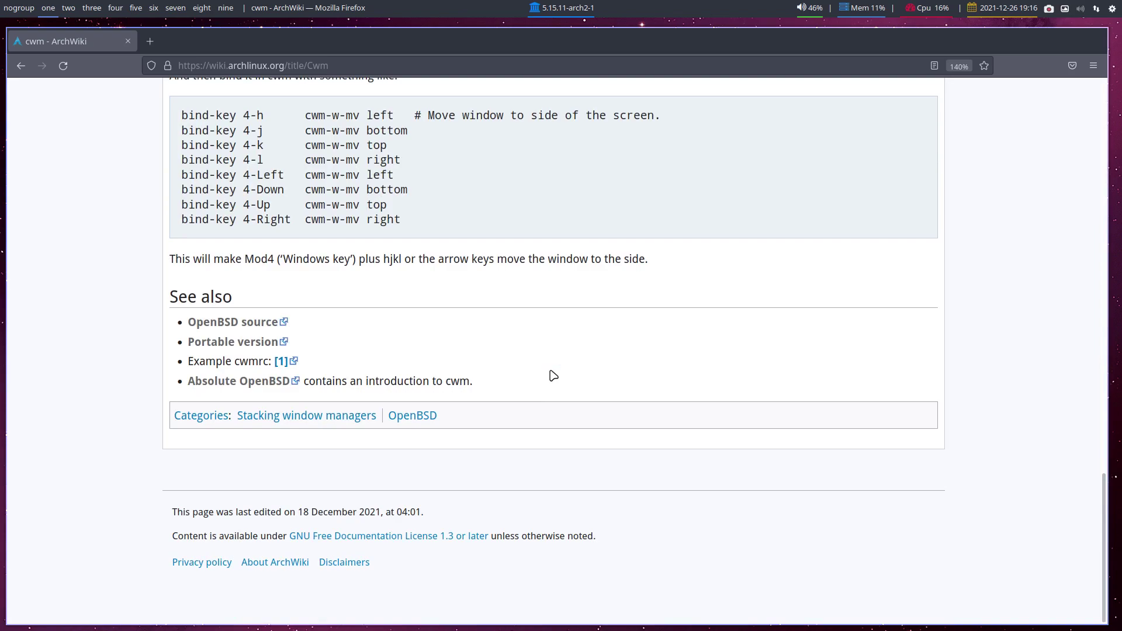
pyautogui.scroll(10, 552, 376)
pyautogui.scroll(5, 552, 371)
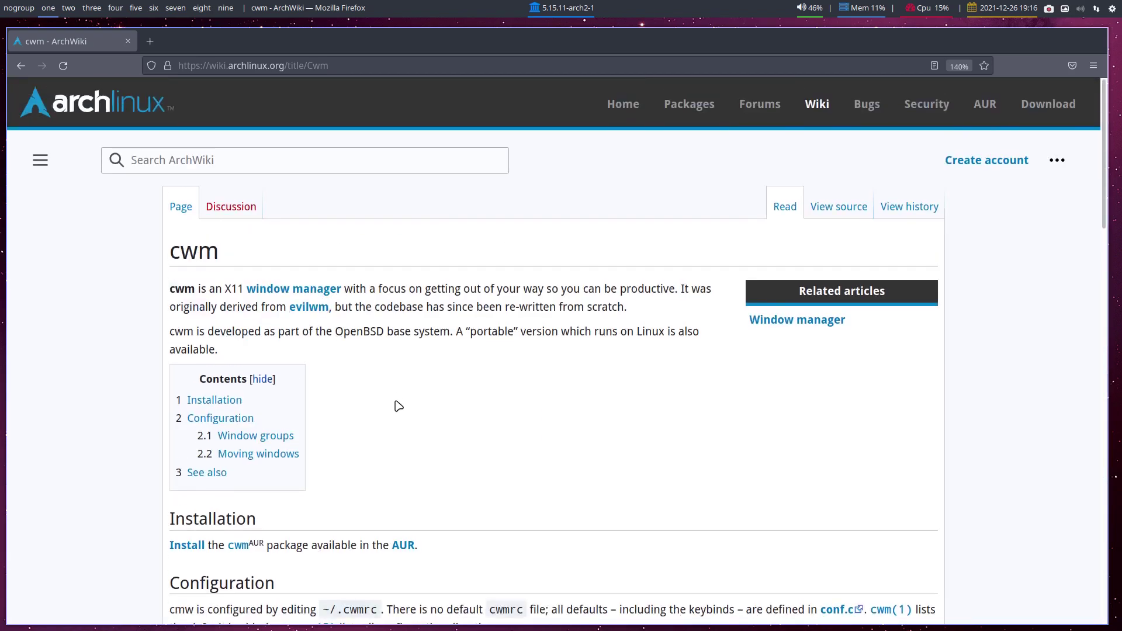
pyautogui.scroll(-5, 397, 405)
pyautogui.scroll(-1, 397, 405)
pyautogui.scroll(-5, 396, 403)
pyautogui.scroll(-5, 396, 400)
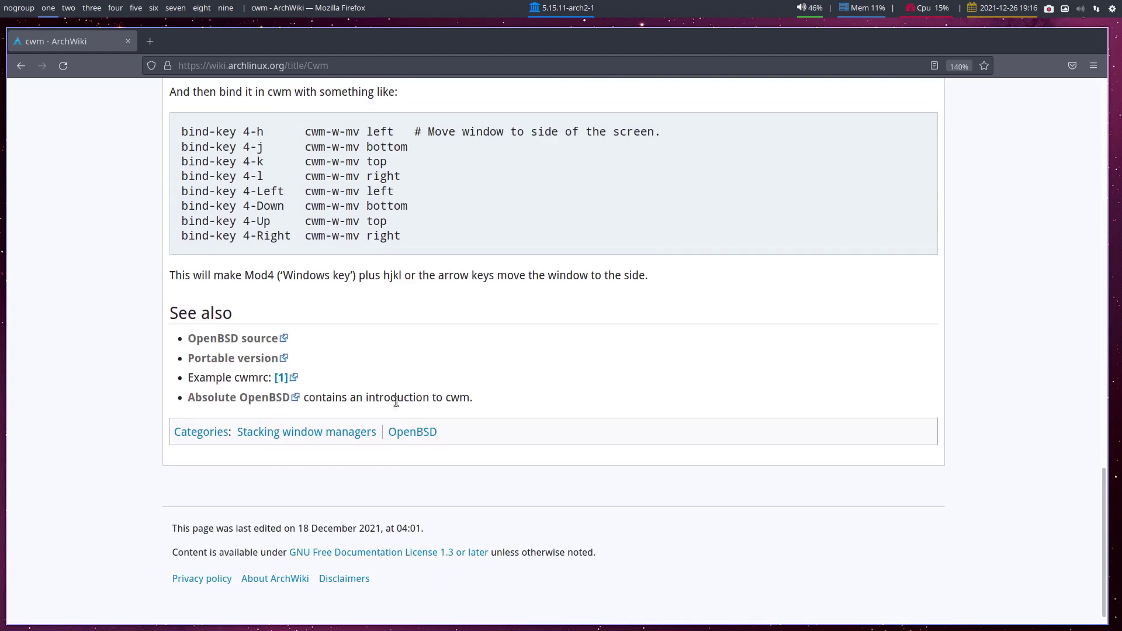
# - Follow the OpenBSD source and Absolute OpenBSD links from See also, returning to the cwm article each time
pyautogui.click(249, 323)
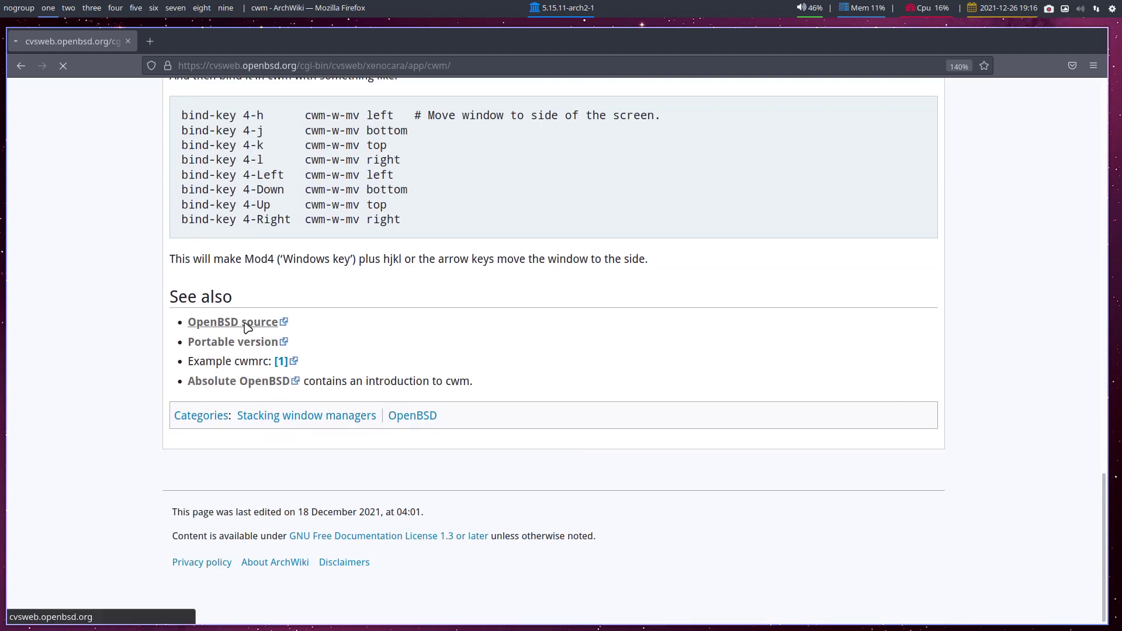
pyautogui.hotkey('ctrl', '-')
pyautogui.hotkey('ctrl', '-')
pyautogui.hotkey('ctrl', '-')
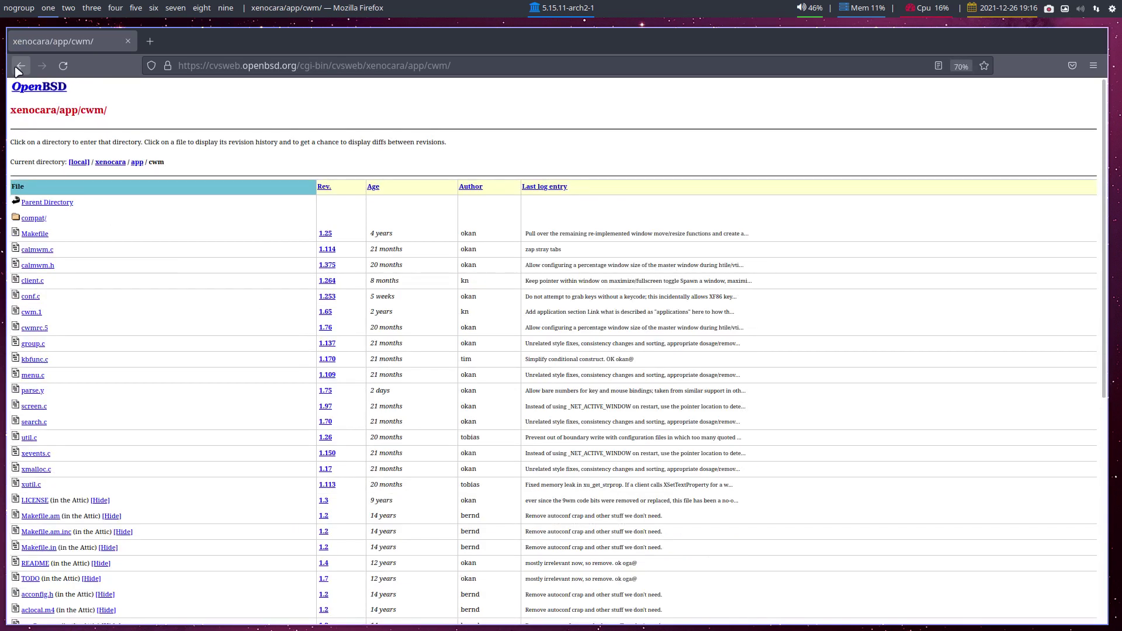
pyautogui.click(19, 66)
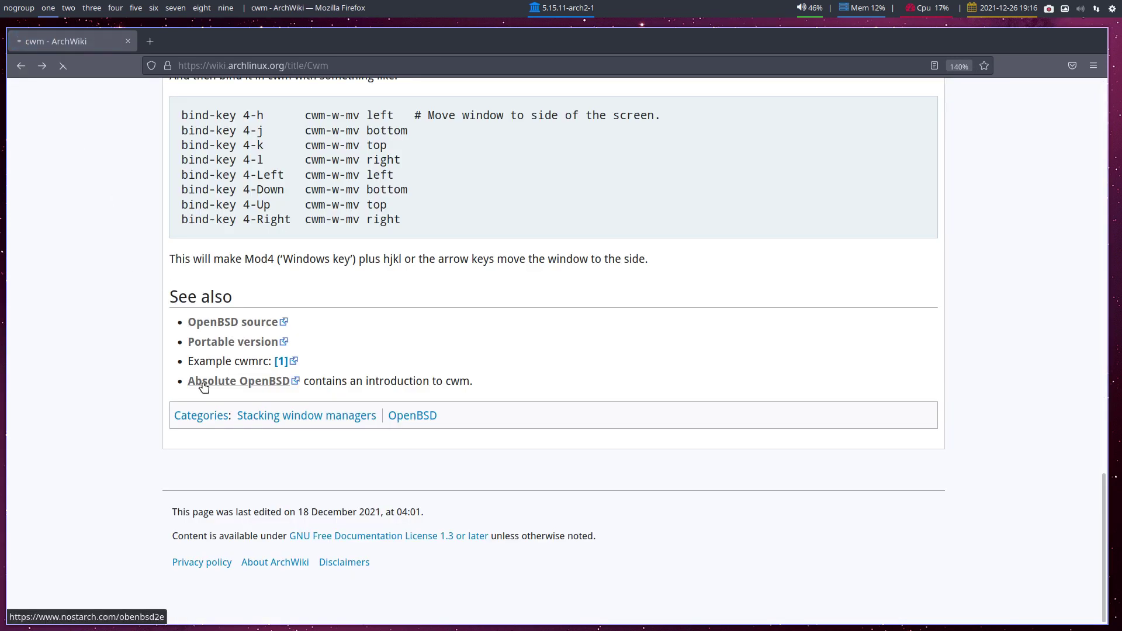
pyautogui.scroll(-2, 134, 352)
pyautogui.scroll(-10, 136, 349)
pyautogui.scroll(-10, 134, 347)
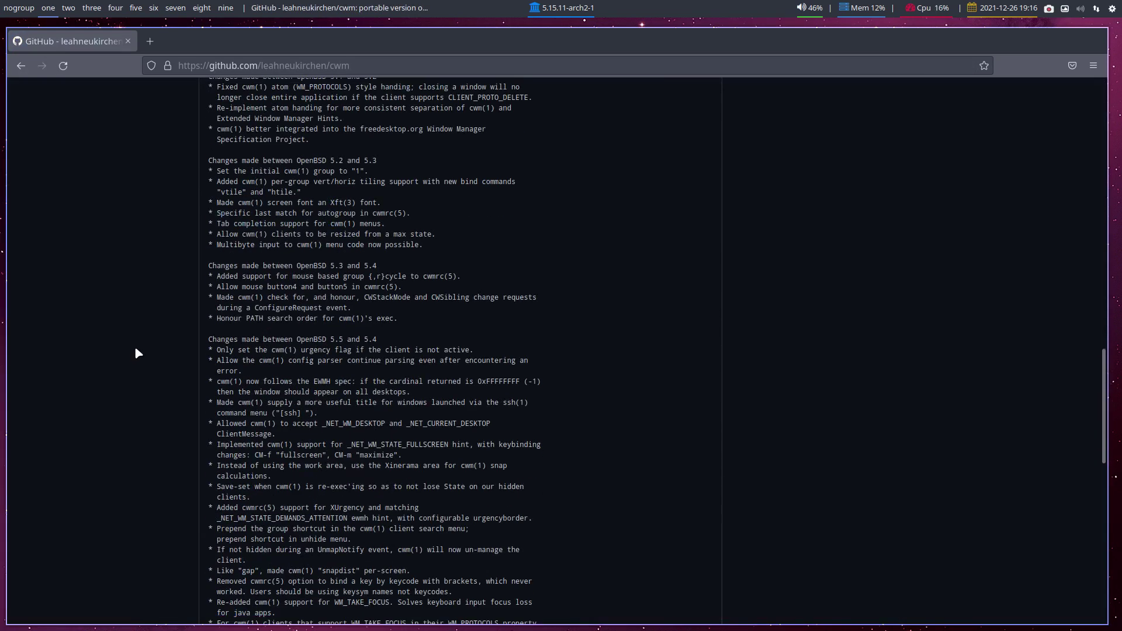
pyautogui.click(21, 66)
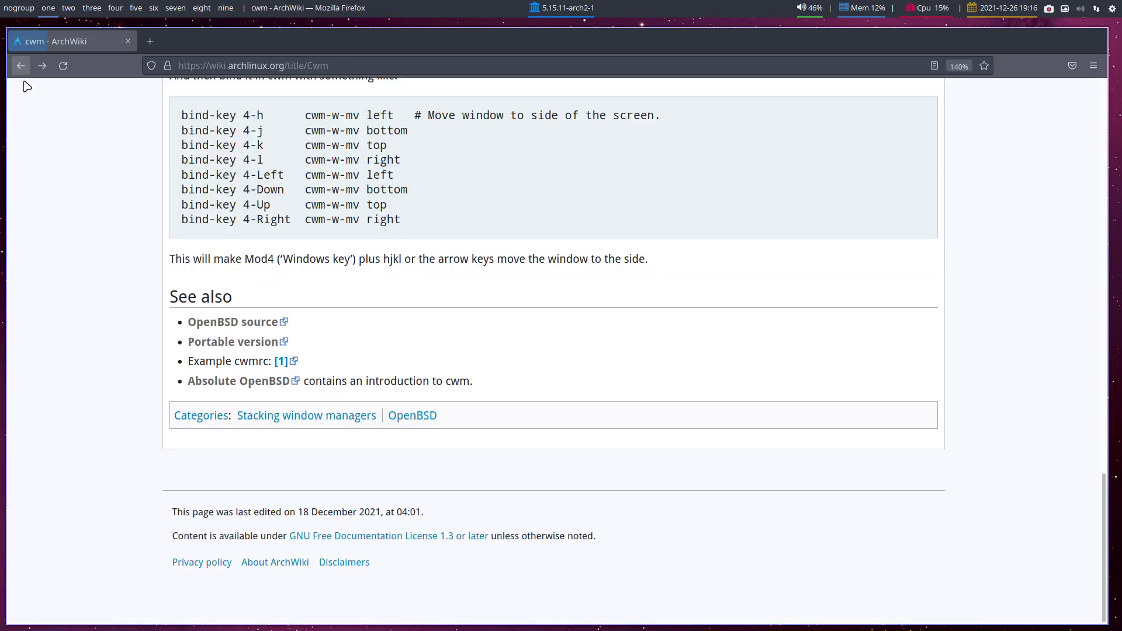
pyautogui.click(246, 381)
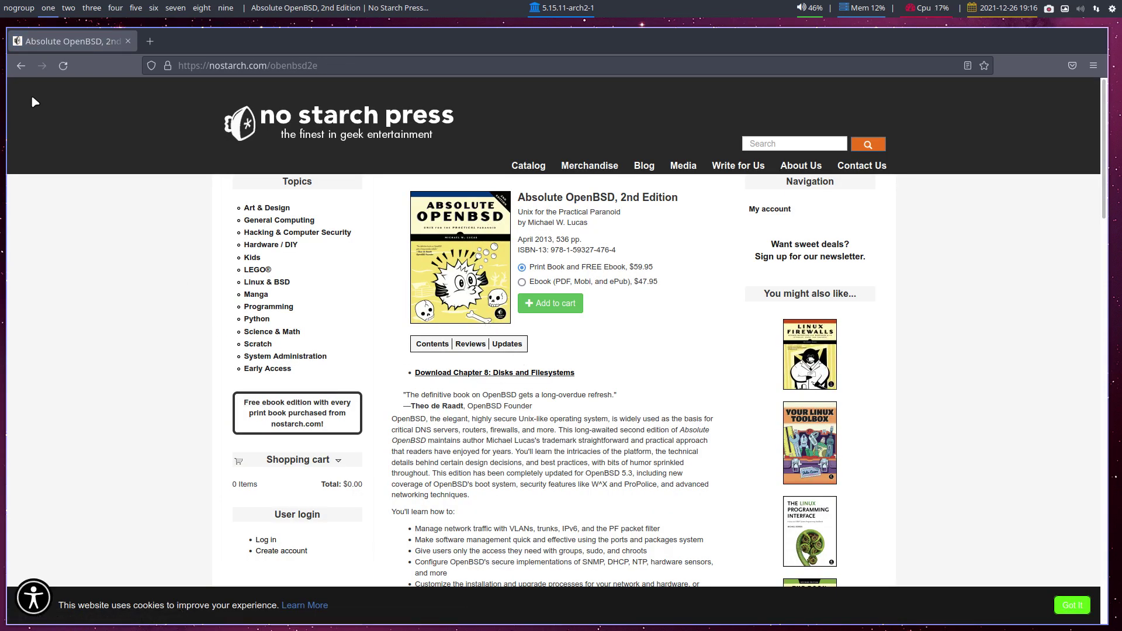
pyautogui.click(21, 66)
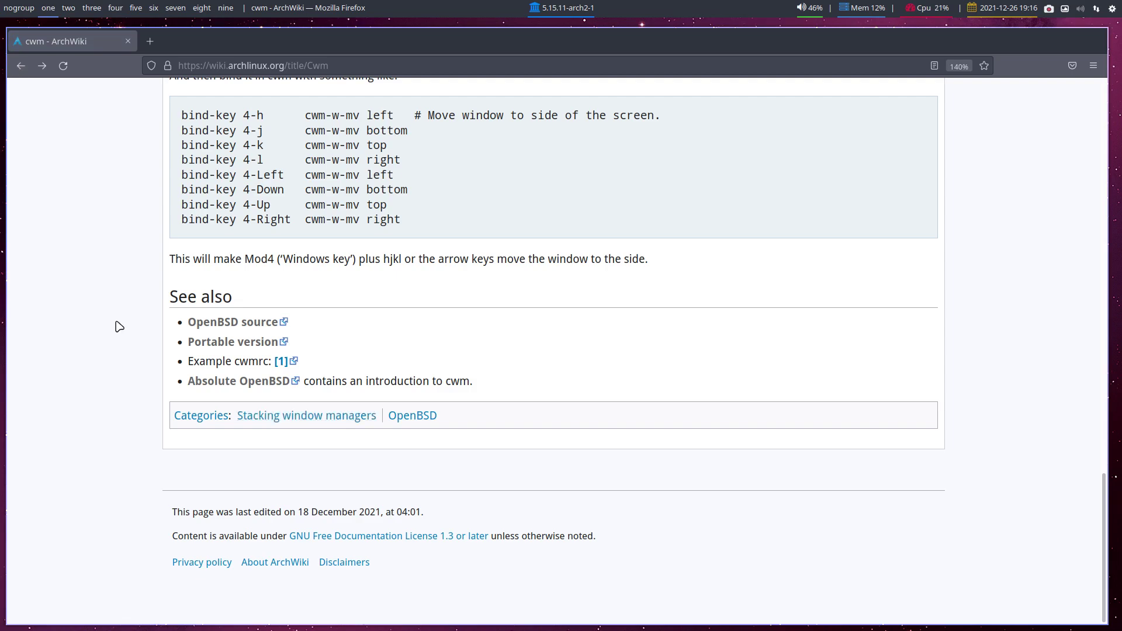
pyautogui.scroll(10, 115, 329)
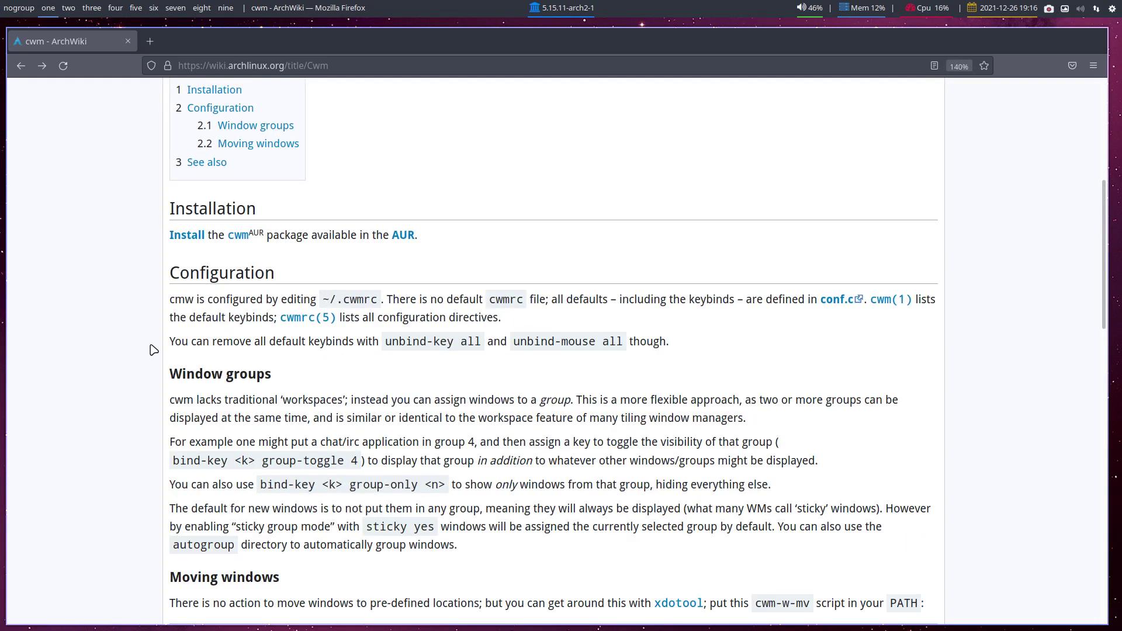
pyautogui.scroll(5, 149, 349)
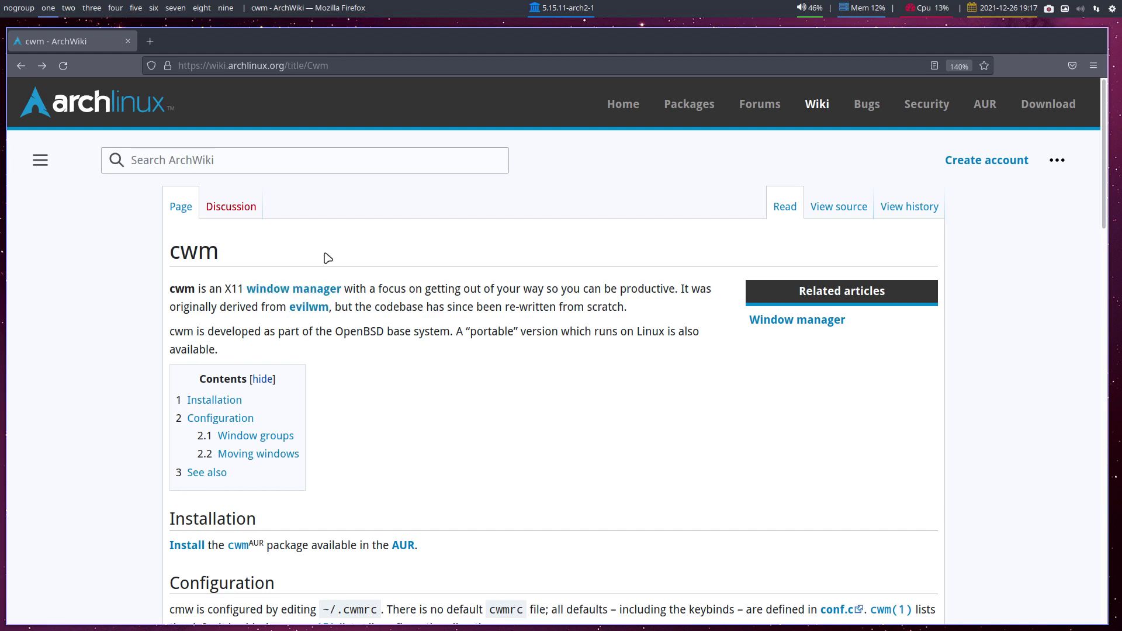
# - Load arcolinuxd.com in a new tab and open the 'where is the cwm configuration' post under CWM
pyautogui.click(151, 41)
pyautogui.write('arco')
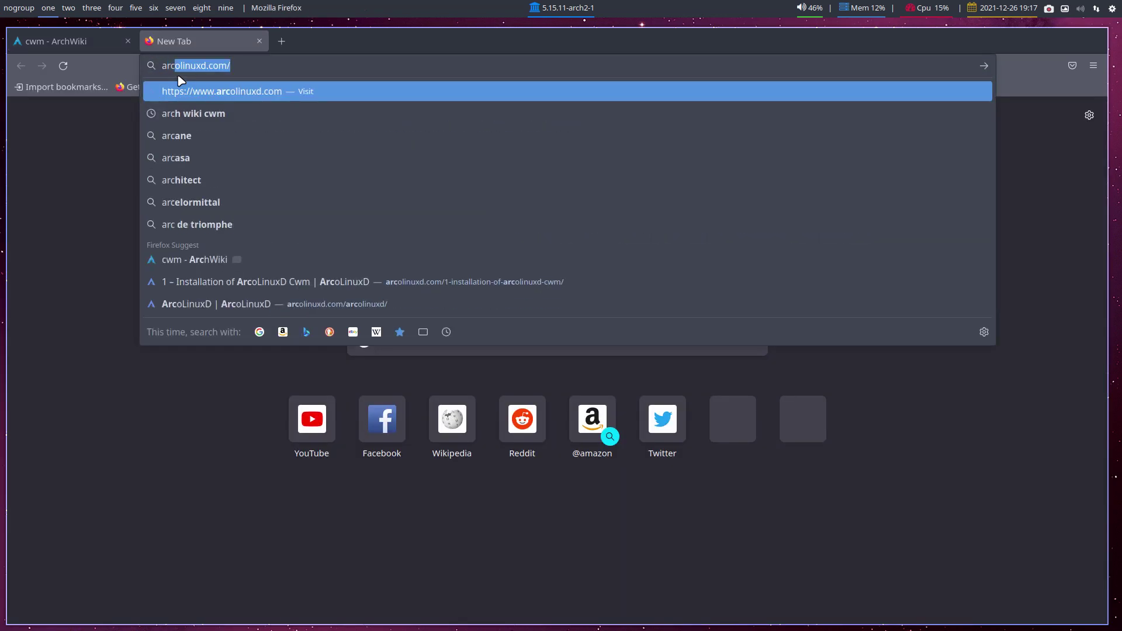
pyautogui.write('linu')
pyautogui.press('Return')
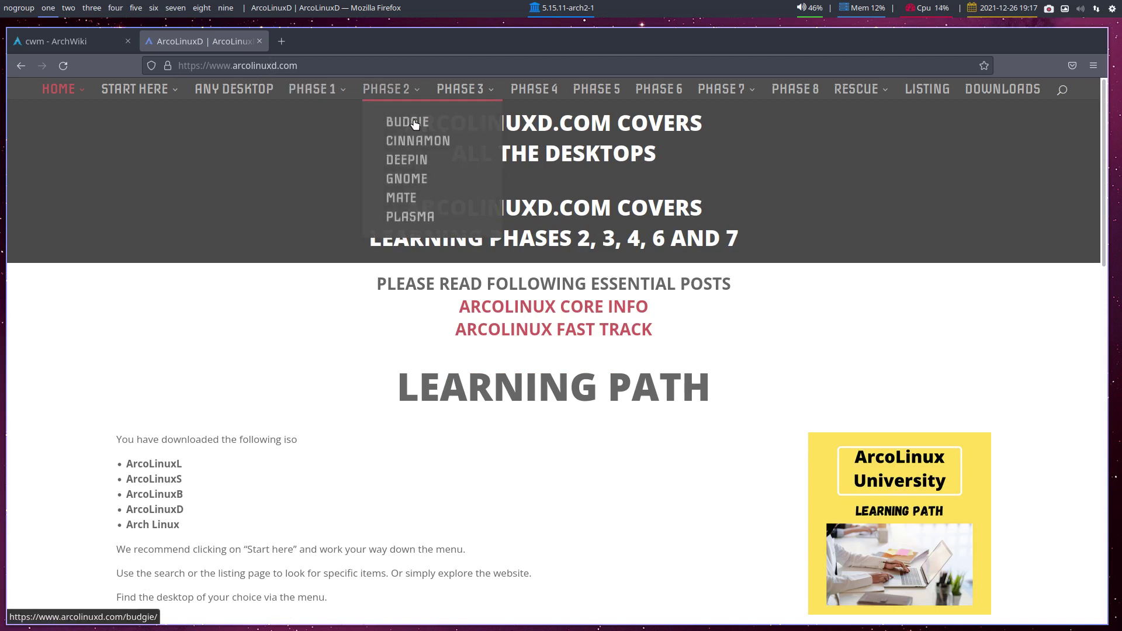
pyautogui.moveTo(465, 88)
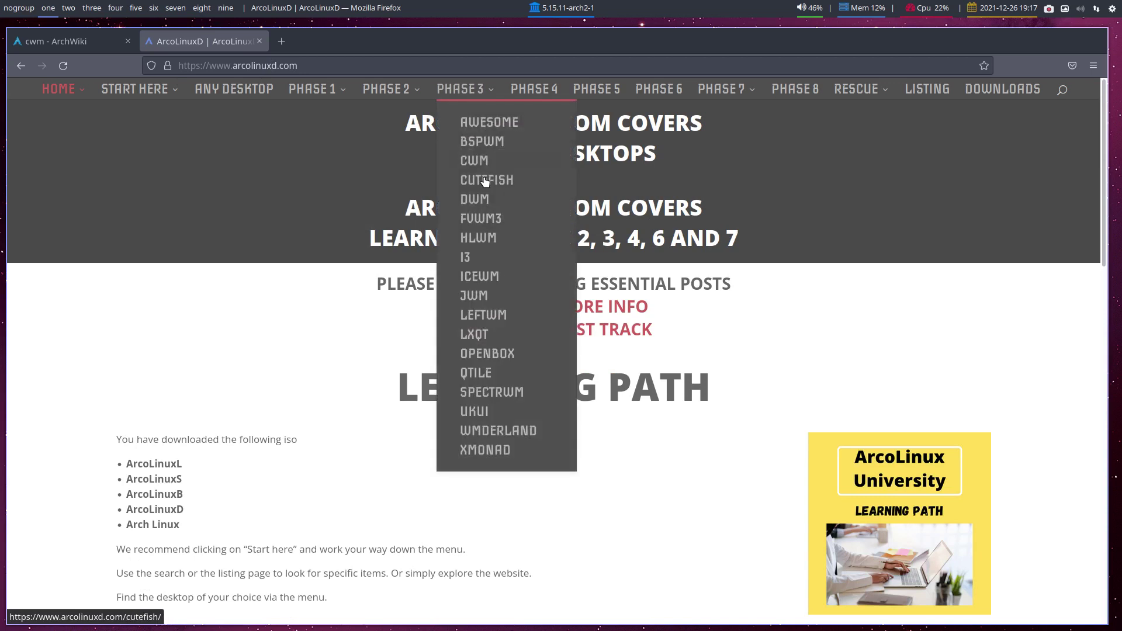
pyautogui.click(478, 163)
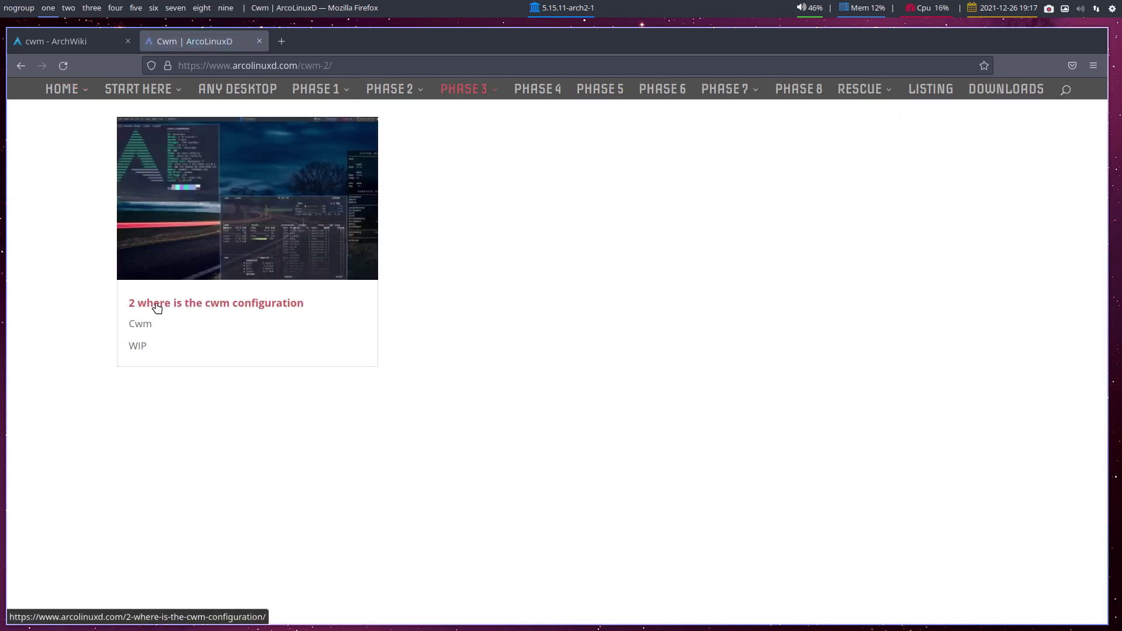
pyautogui.click(262, 308)
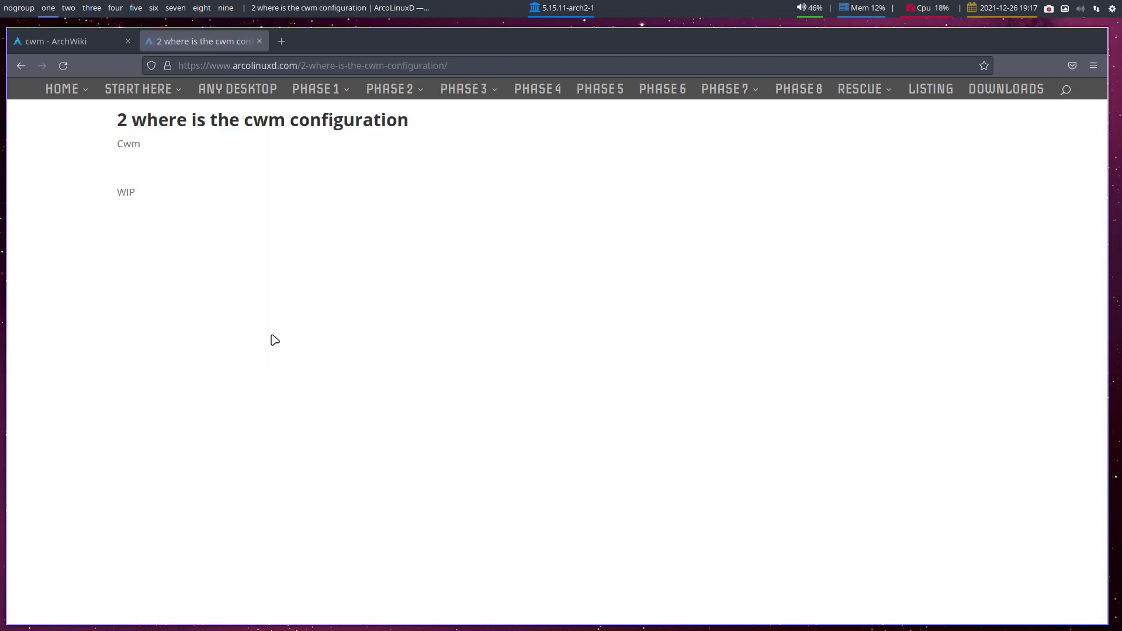
pyautogui.moveTo(116, 193); pyautogui.dragTo(140, 197)
# - Go back to the Cwm listing page, then quit Firefox
pyautogui.click(21, 66)
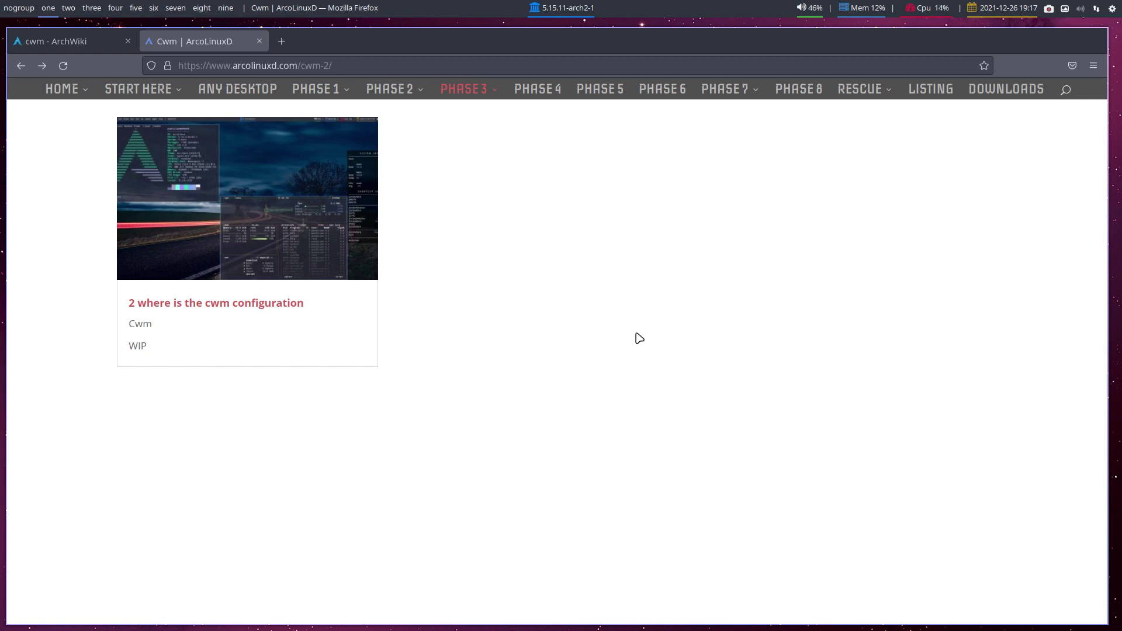
pyautogui.press('super+q')
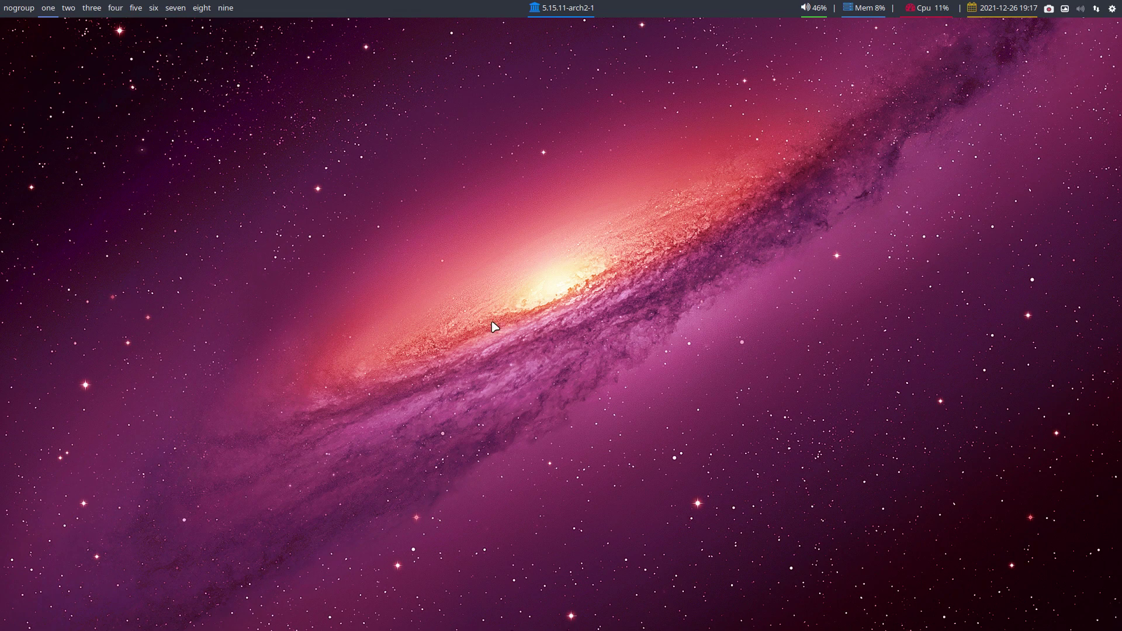
# - Open Thunar at the home folder with hidden dotfiles shown
pyautogui.press('super+e')
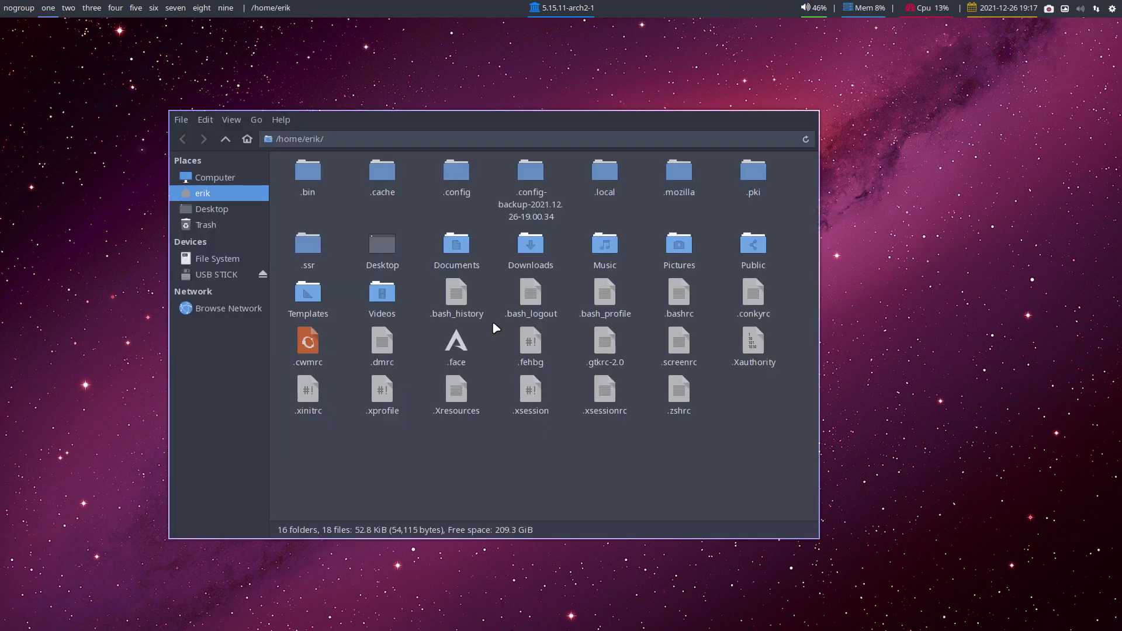
pyautogui.hotkey('ctrl', 'h')
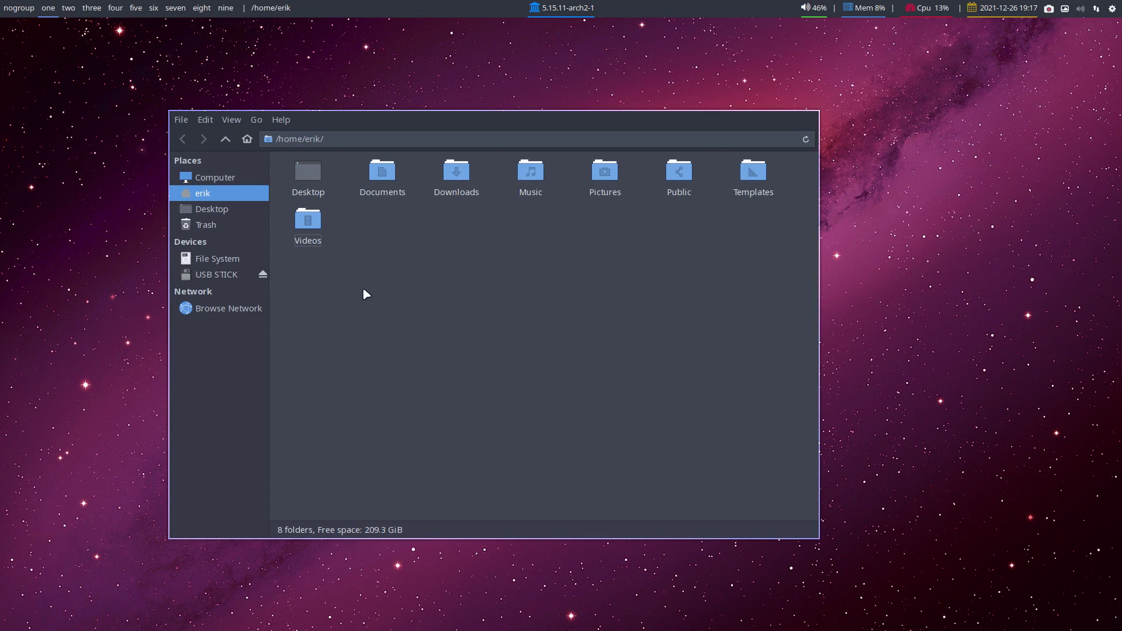
pyautogui.hotkey('ctrl', 'h')
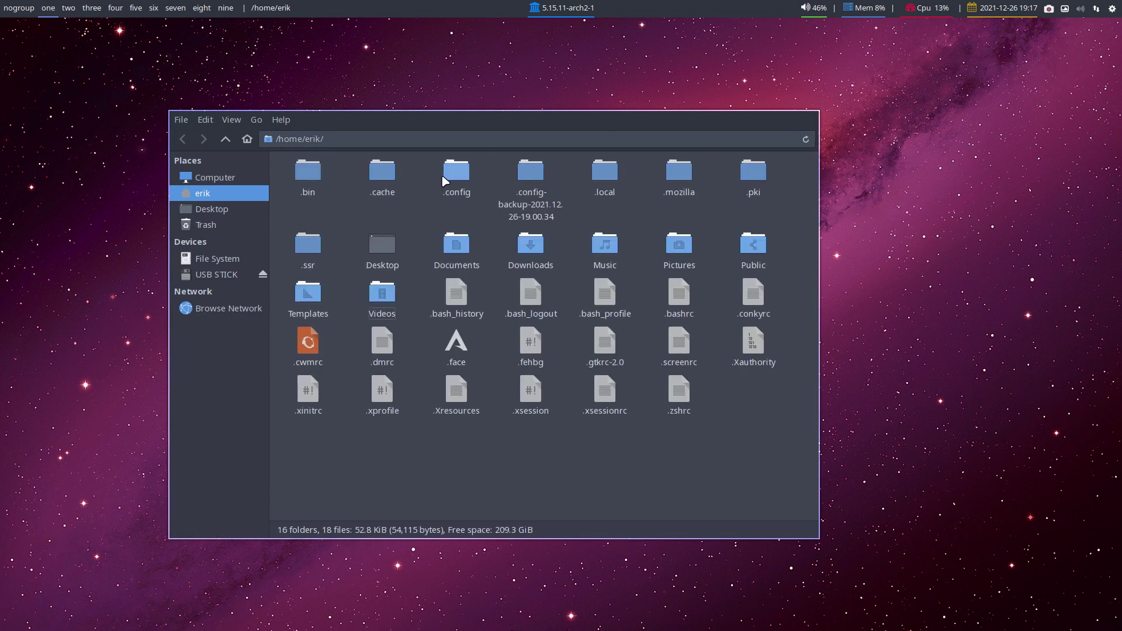
# - Enter the .config folder and select the cwm folder inside it
pyautogui.click(454, 174)
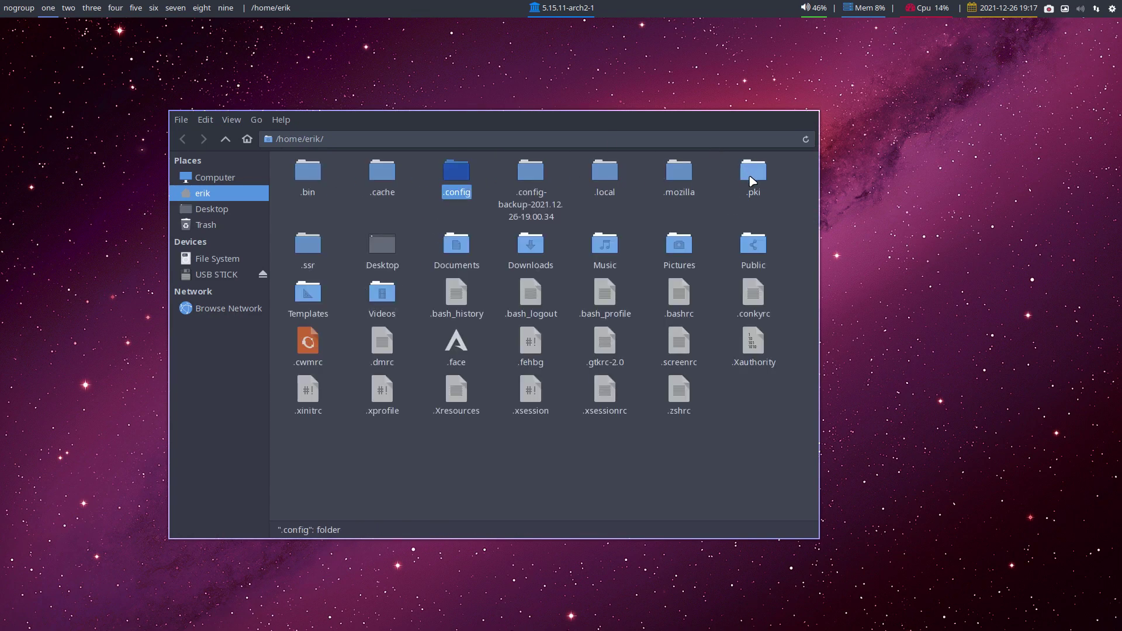
pyautogui.doubleClick(457, 175)
pyautogui.click(730, 172)
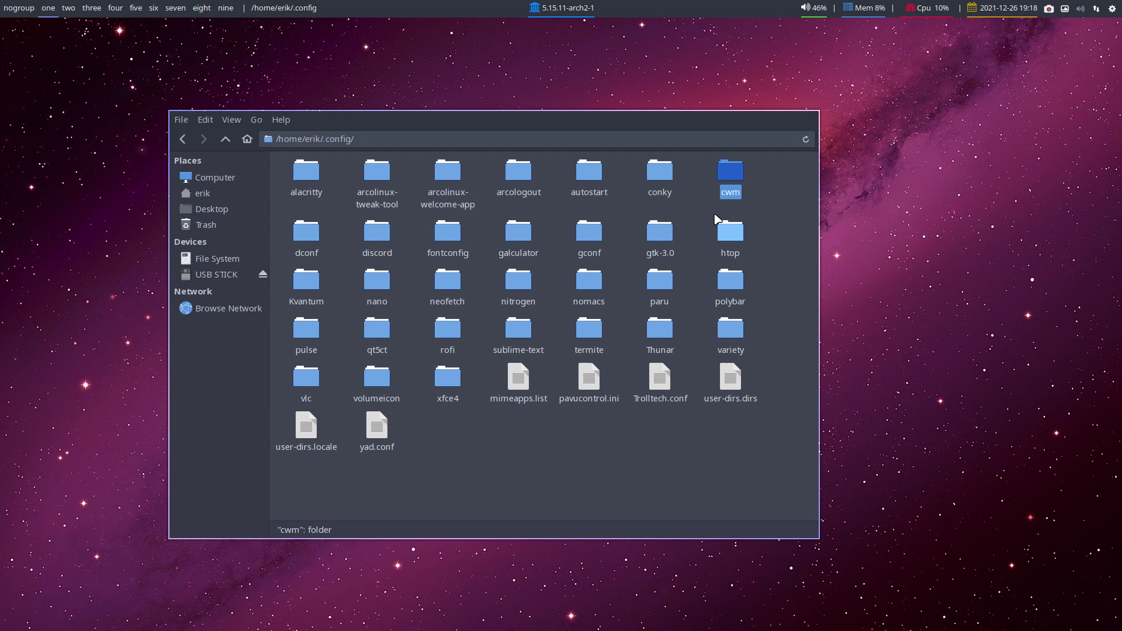
# - Launch Sublime Text from the dmenu launcher
pyautogui.press('super+shift+d')
pyautogui.write('subl')
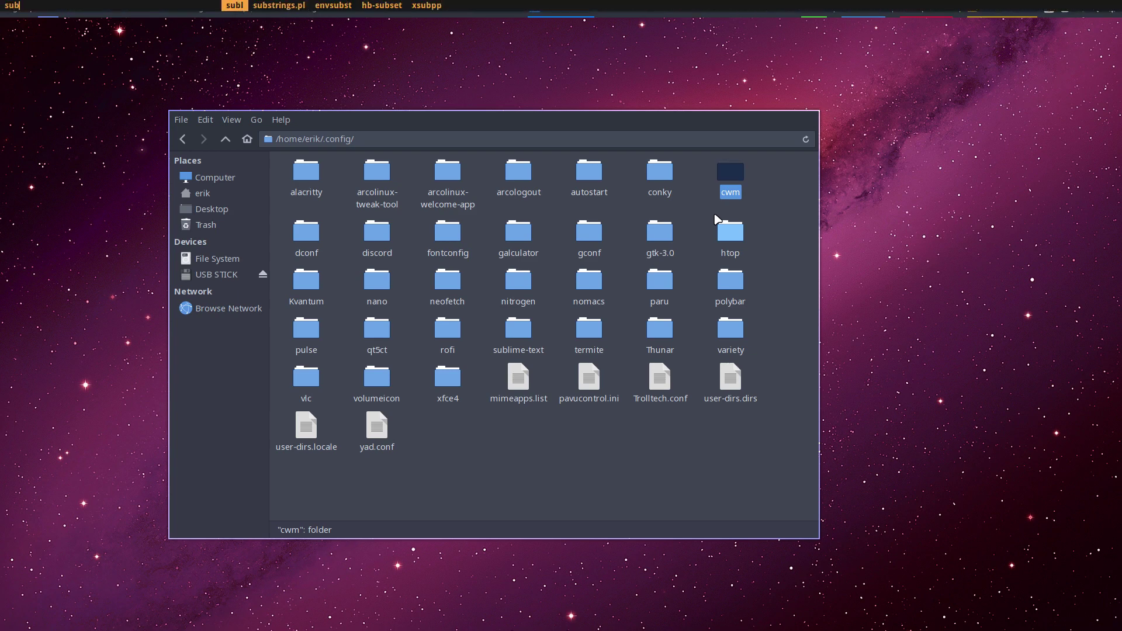
pyautogui.press('Return')
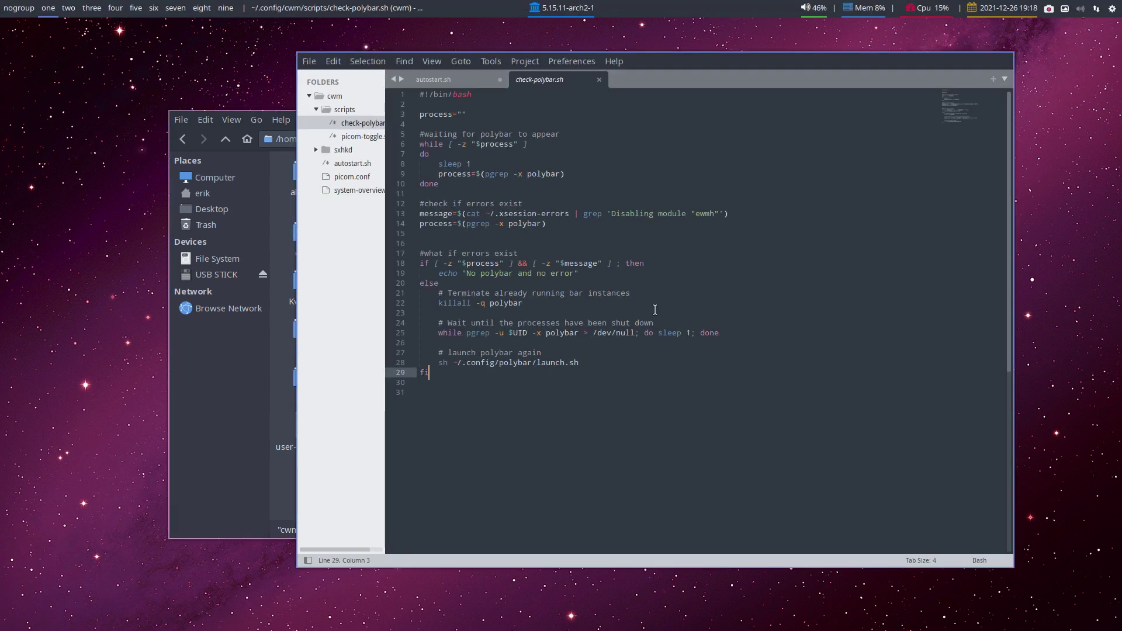
# - Close check-polybar.sh and autostart.sh without saving changes
pyautogui.click(602, 79)
pyautogui.hotkey('ctrl', 'w')
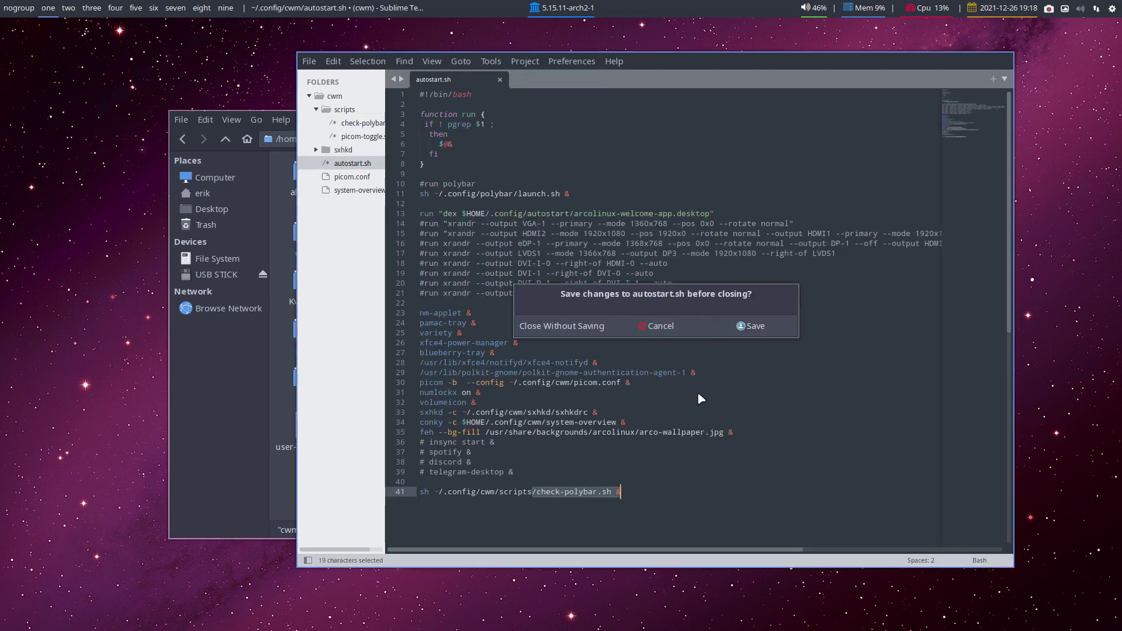
pyautogui.click(561, 325)
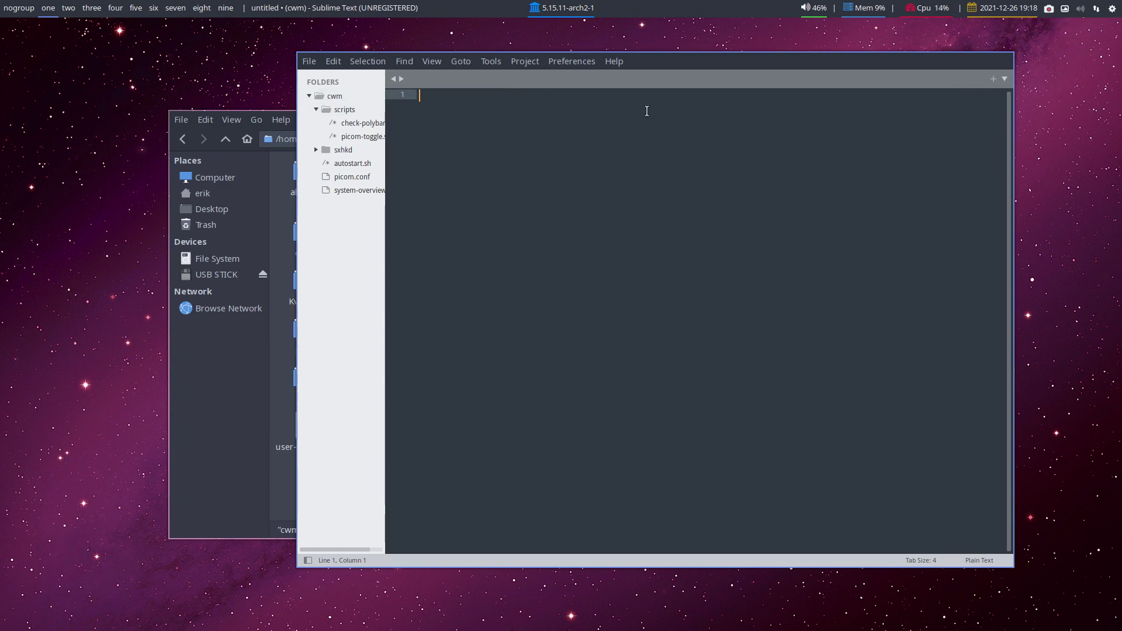
# - Drag the cwm folder from Thunar into Sublime Text and widen the sidebar to show full filenames
pyautogui.moveTo(566, 243); pyautogui.dragTo(702, 285)
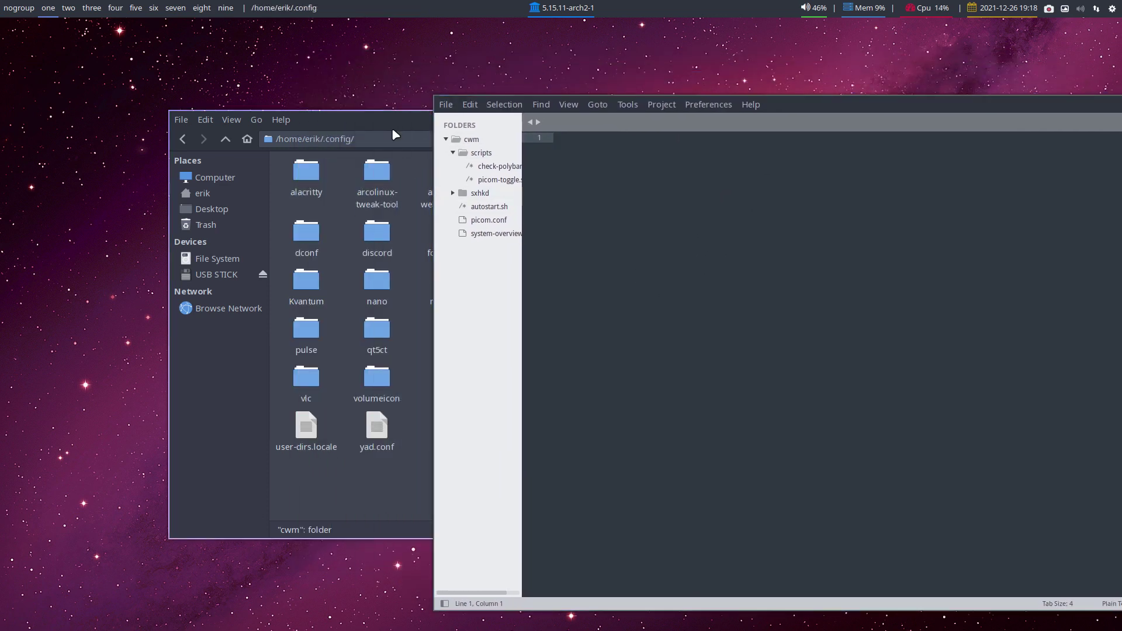
pyautogui.moveTo(393, 121); pyautogui.dragTo(240, 105)
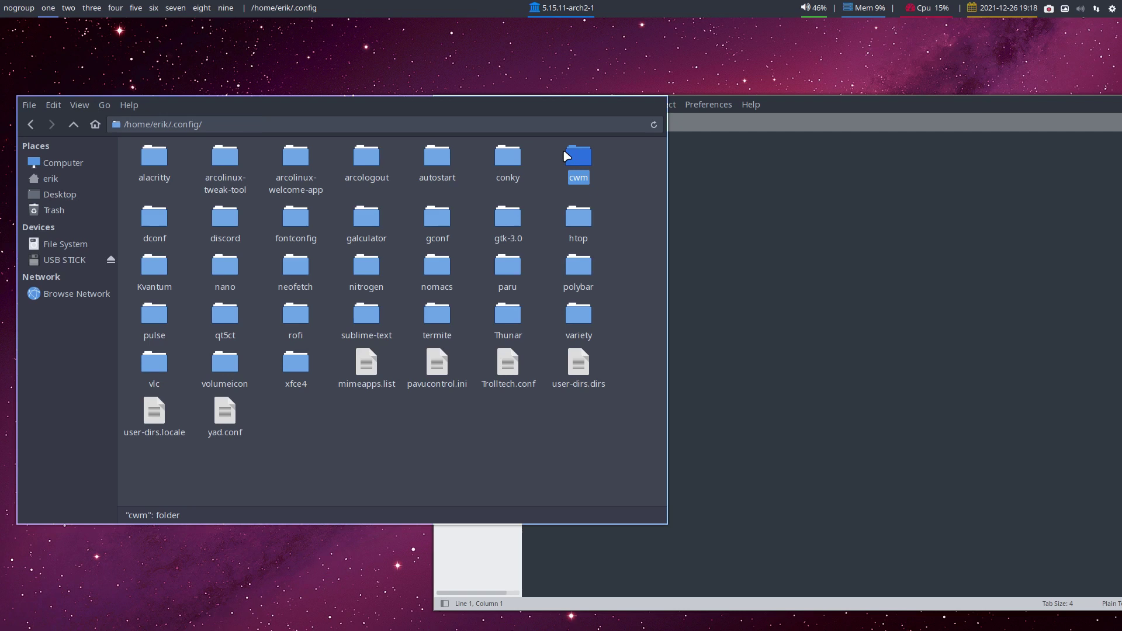
pyautogui.moveTo(578, 162); pyautogui.dragTo(776, 337)
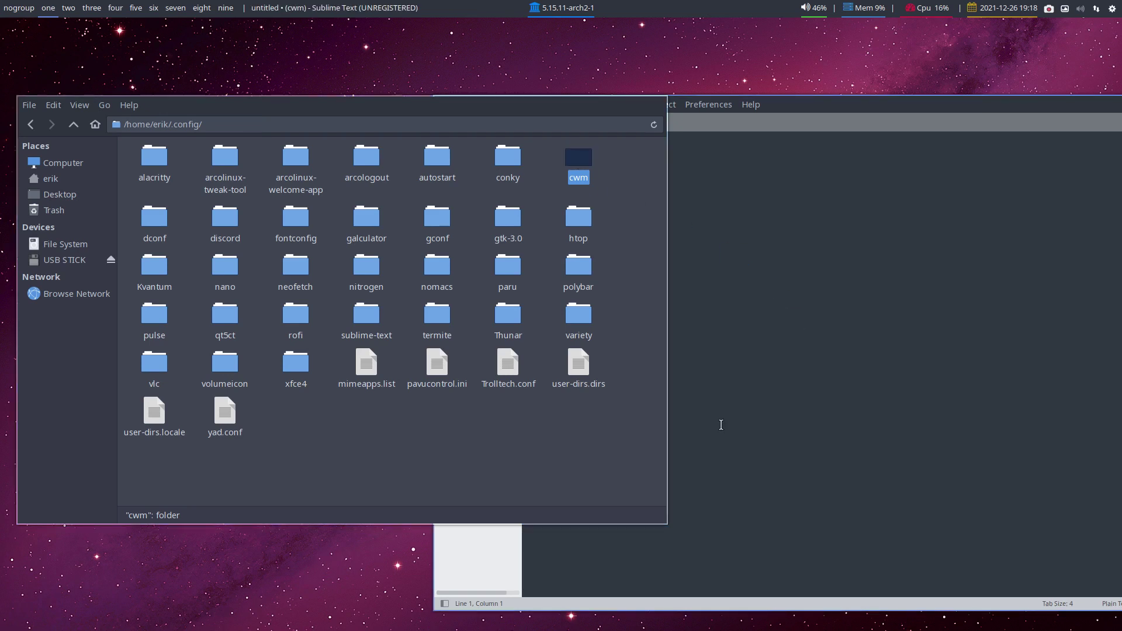
pyautogui.click(757, 444)
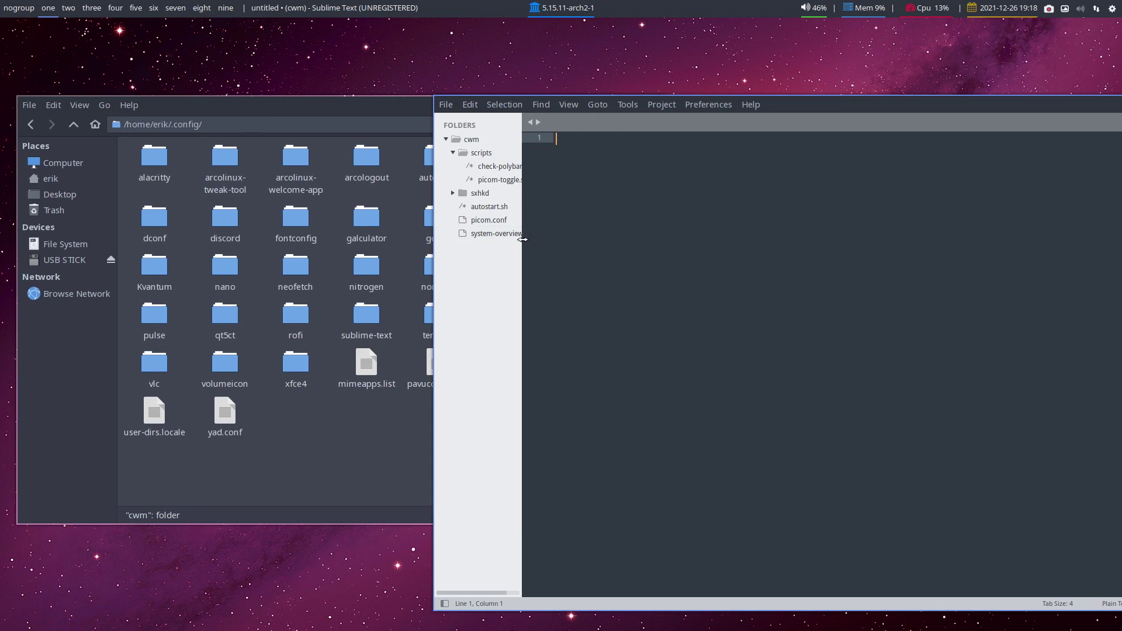
pyautogui.moveTo(524, 239); pyautogui.dragTo(603, 241)
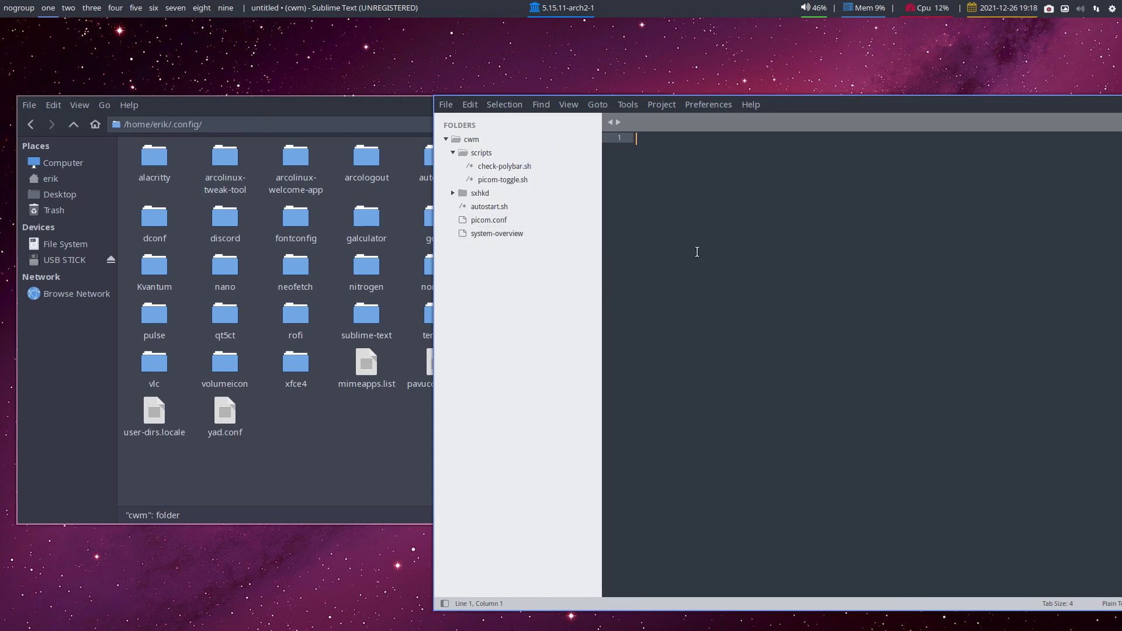
# - Enlarge and reposition the editor window, then open the system-overview conky config
pyautogui.click(390, 431)
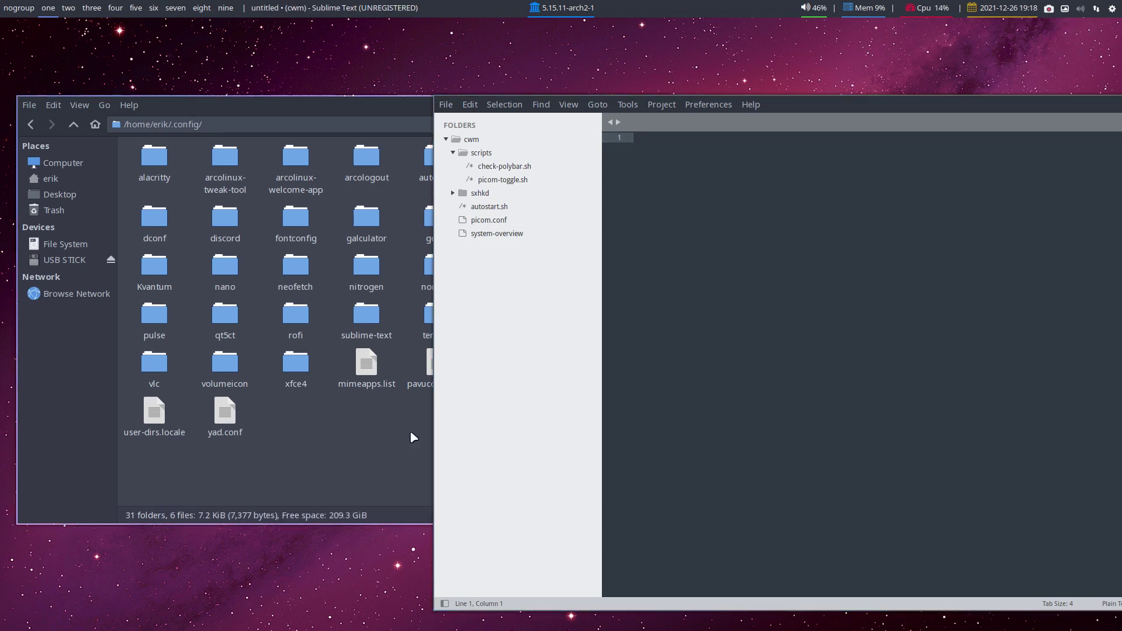
pyautogui.click(376, 439)
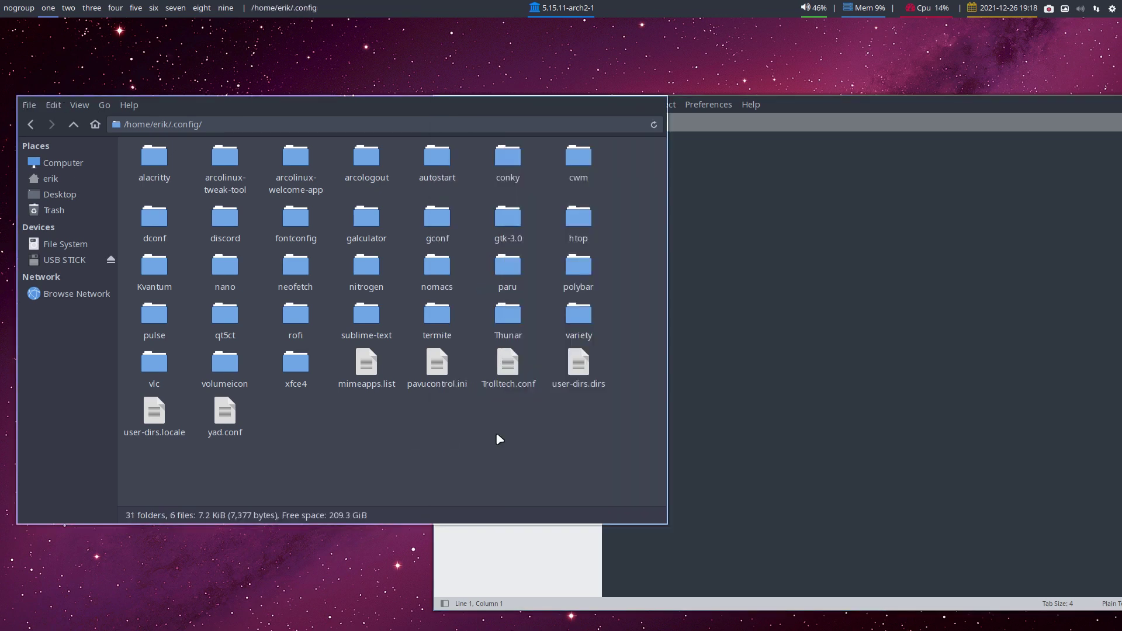
pyautogui.click(701, 431)
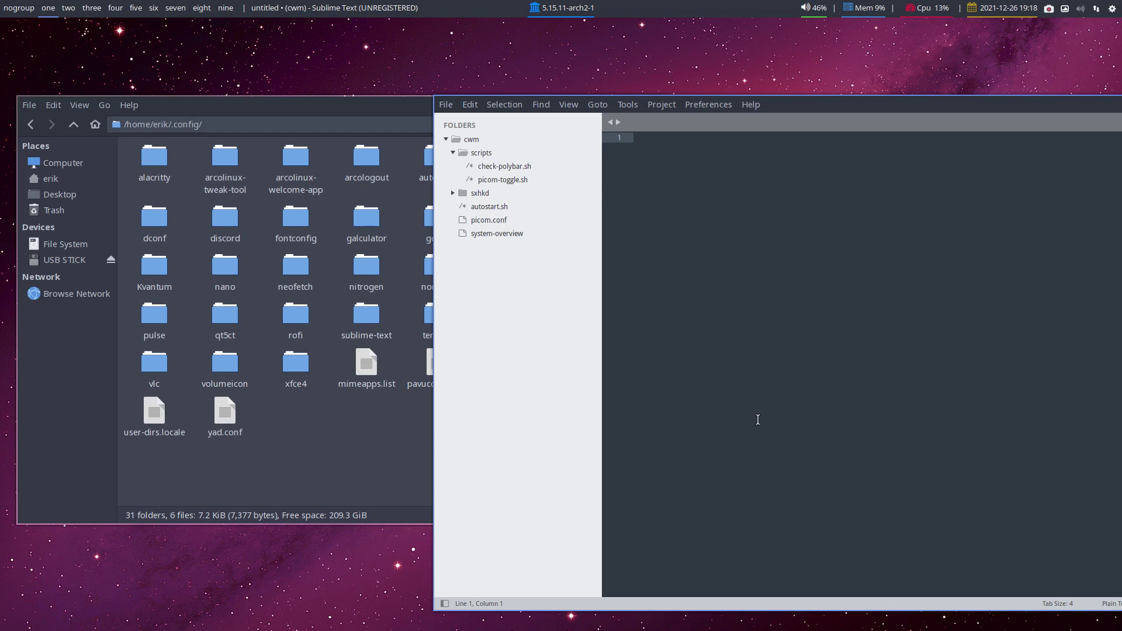
pyautogui.moveTo(758, 419); pyautogui.dragTo(488, 388)
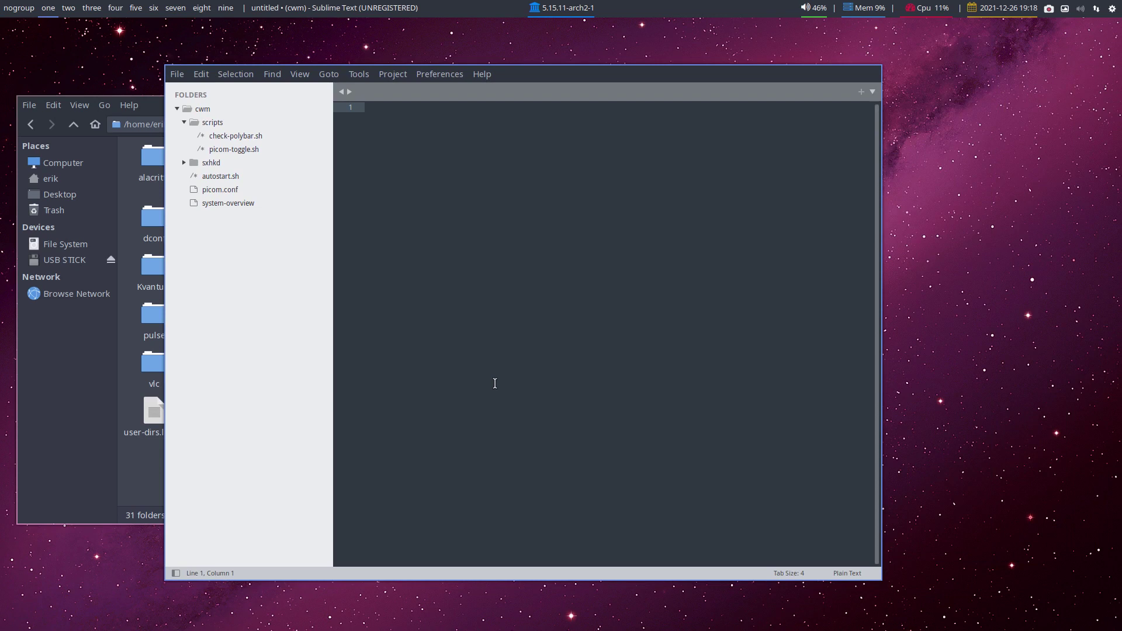
pyautogui.moveTo(490, 385)
pyautogui.mouseDown()
pyautogui.moveTo(355, 284)
pyautogui.moveTo(1001, 593)
pyautogui.mouseUp()
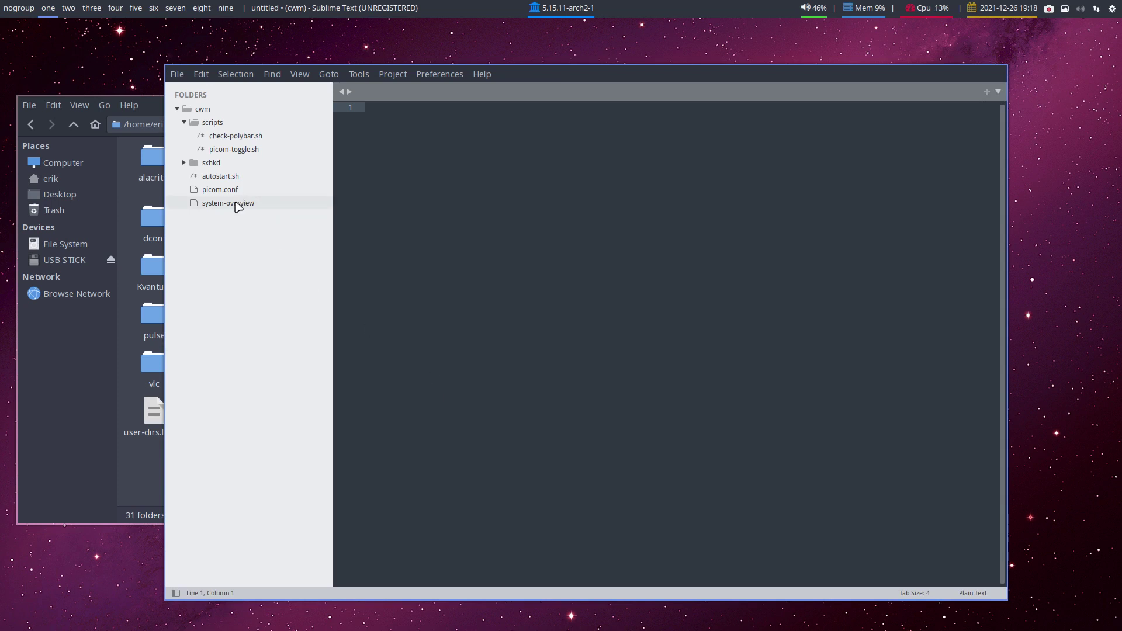
pyautogui.click(237, 204)
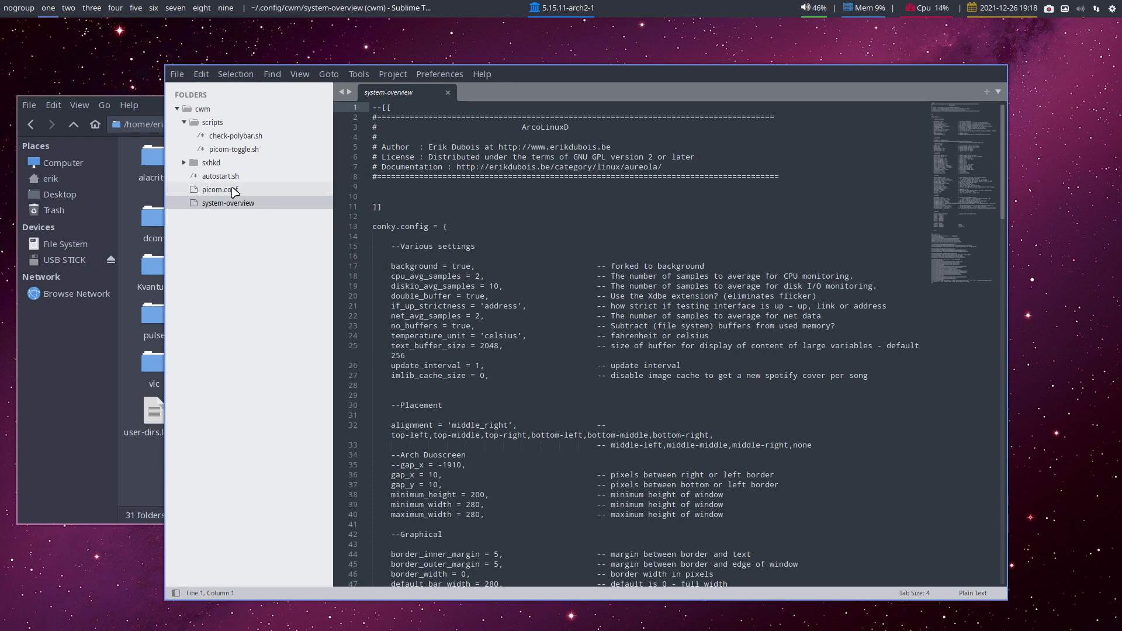
# - Briefly try the application finder and launcher shortcuts, then open picom.conf
pyautogui.hotkey('alt', 'F2')
pyautogui.press('Escape')
pyautogui.hotkey('alt', 'F3')
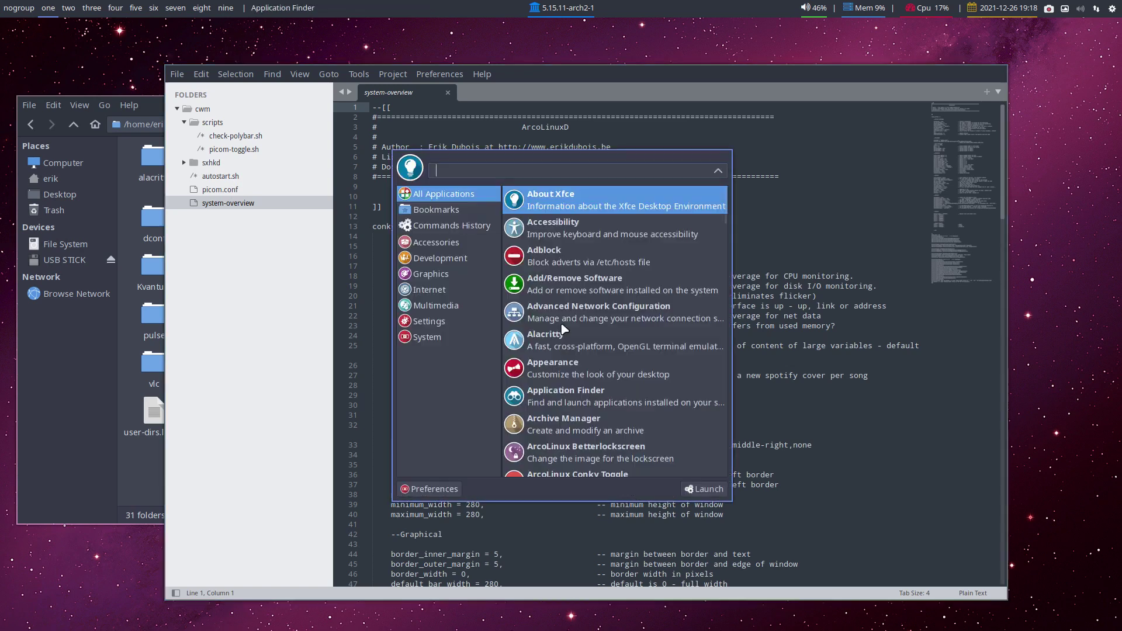
pyautogui.press('Escape')
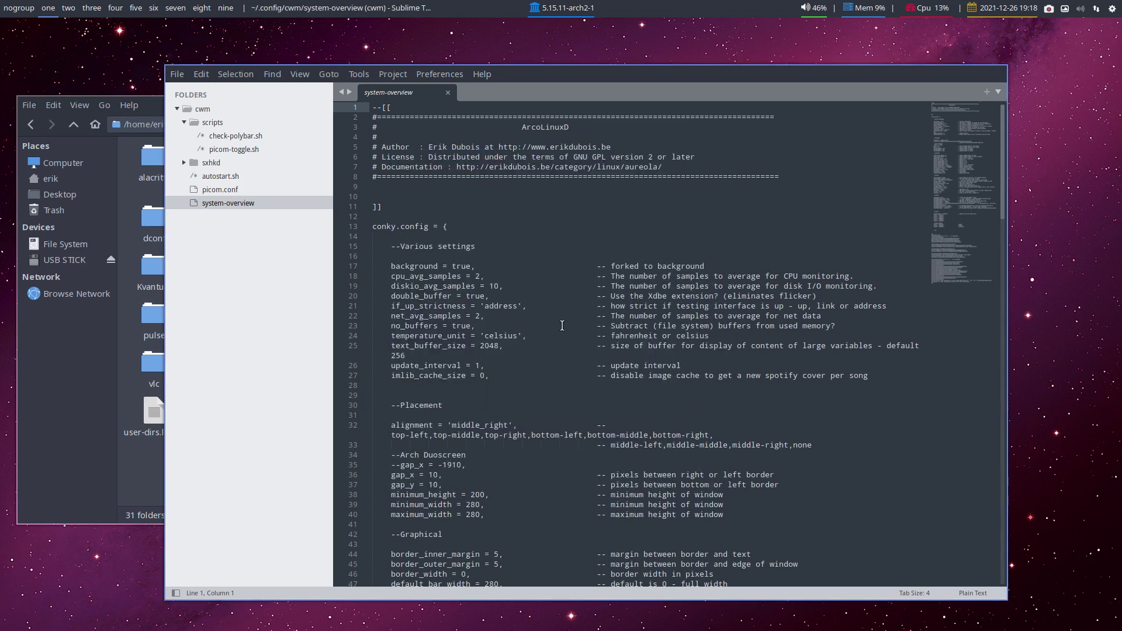
pyautogui.press('super+d')
pyautogui.press('Escape')
pyautogui.click(275, 190)
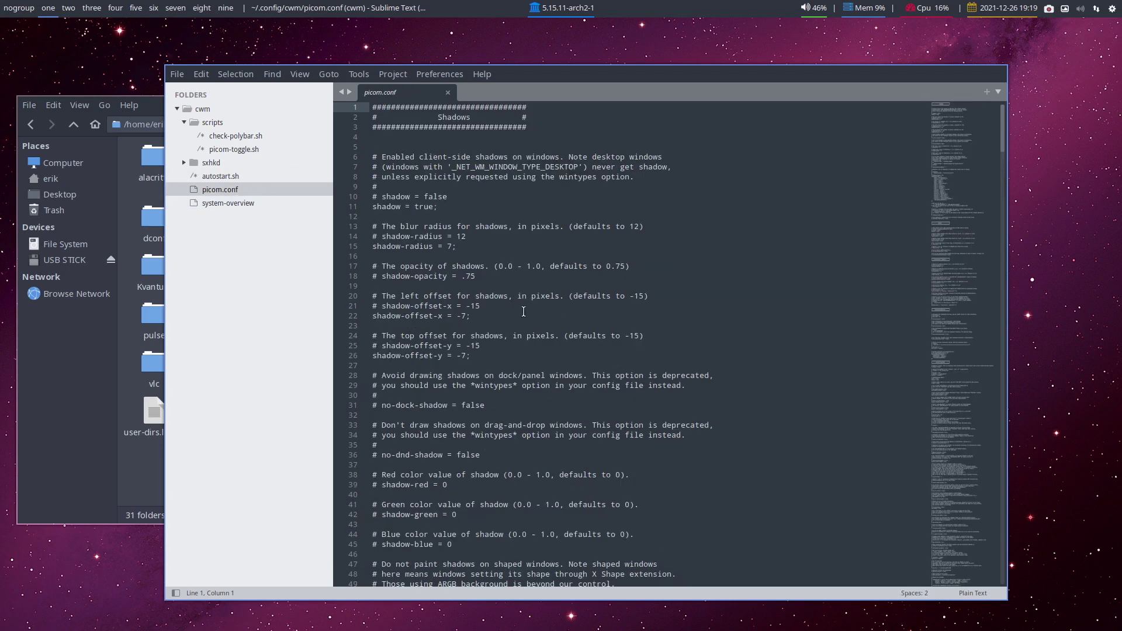
# - Open and close a terminal, then open autostart.sh for reading
pyautogui.press('super+Return')
pyautogui.moveTo(490, 324); pyautogui.dragTo(759, 205)
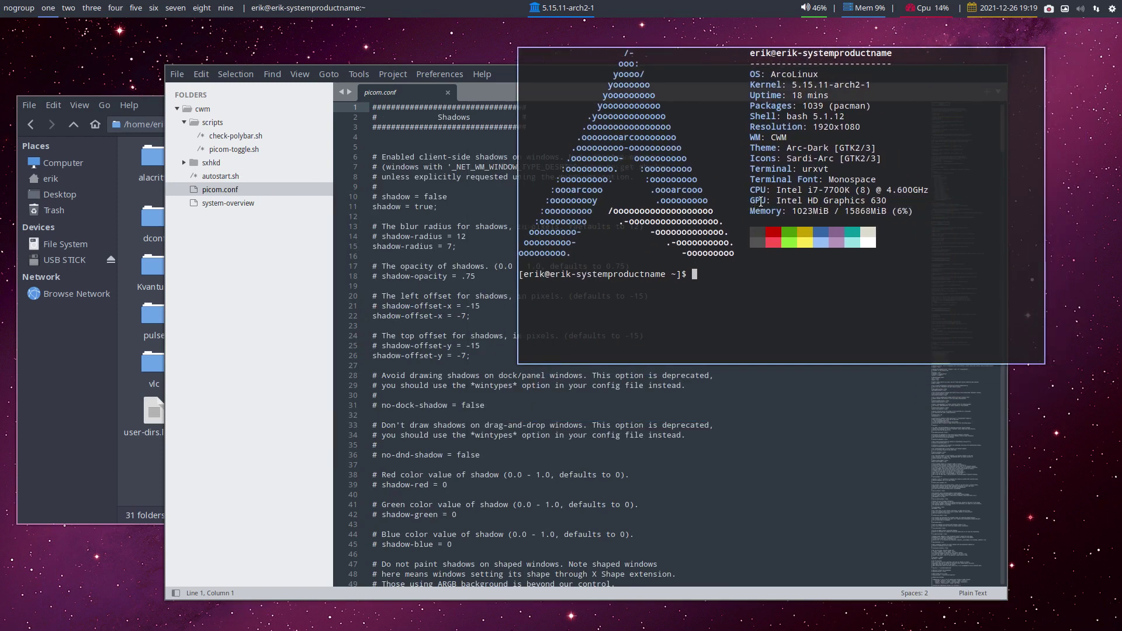
pyautogui.hotkey('ctrl', 'd')
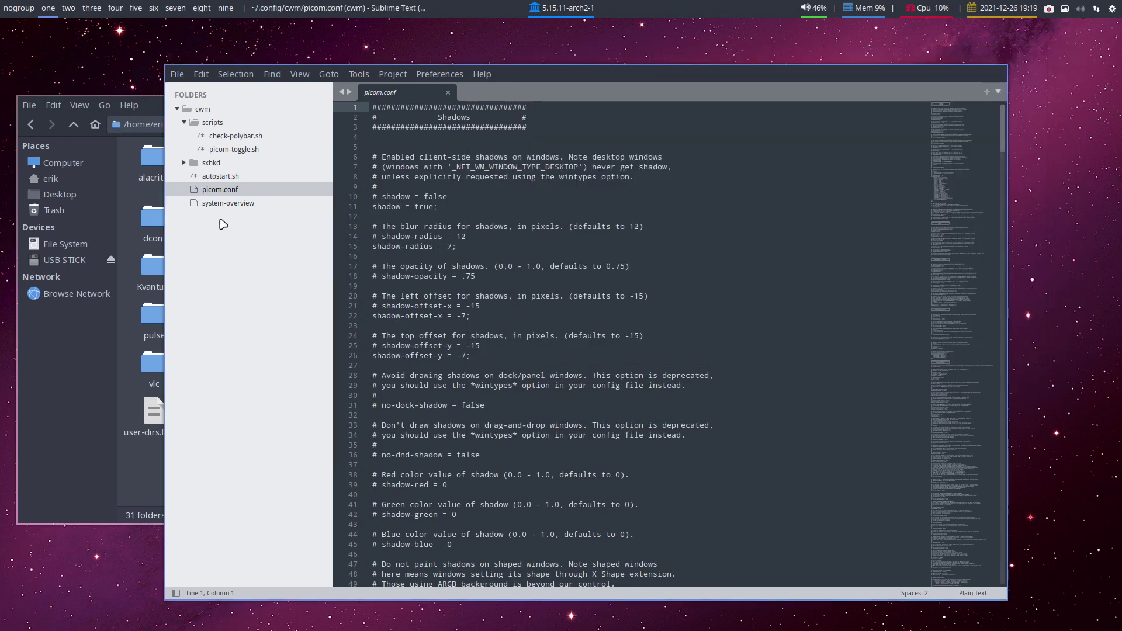
pyautogui.click(219, 177)
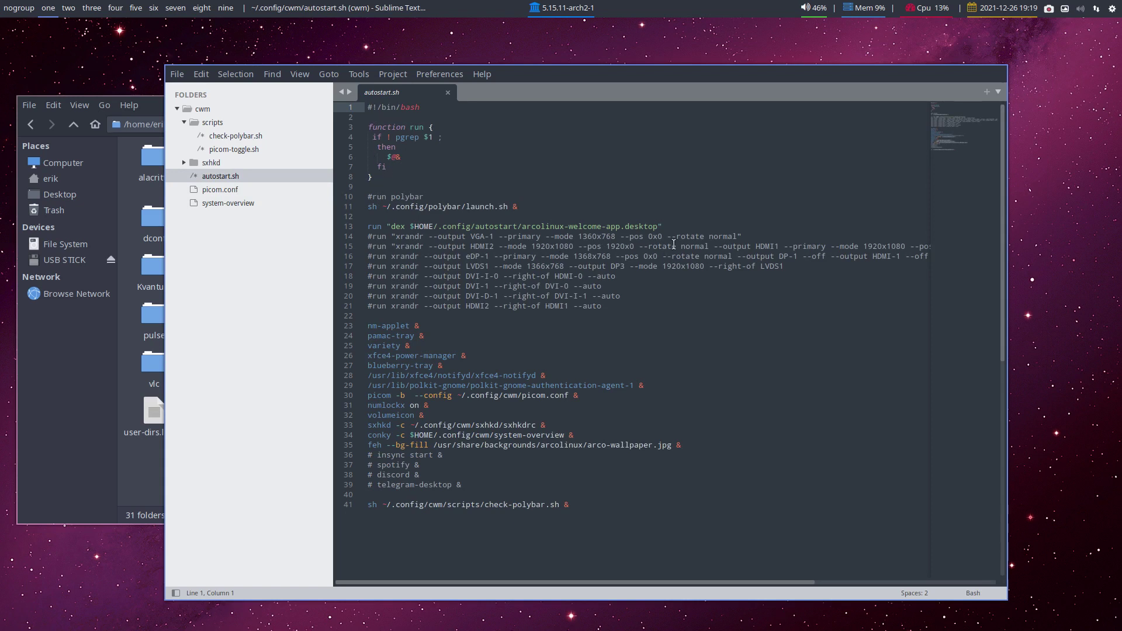
# - Select the dex welcome-app line, launch the ArcoLinux Welcome App and quit it
pyautogui.moveTo(669, 228); pyautogui.dragTo(366, 226)
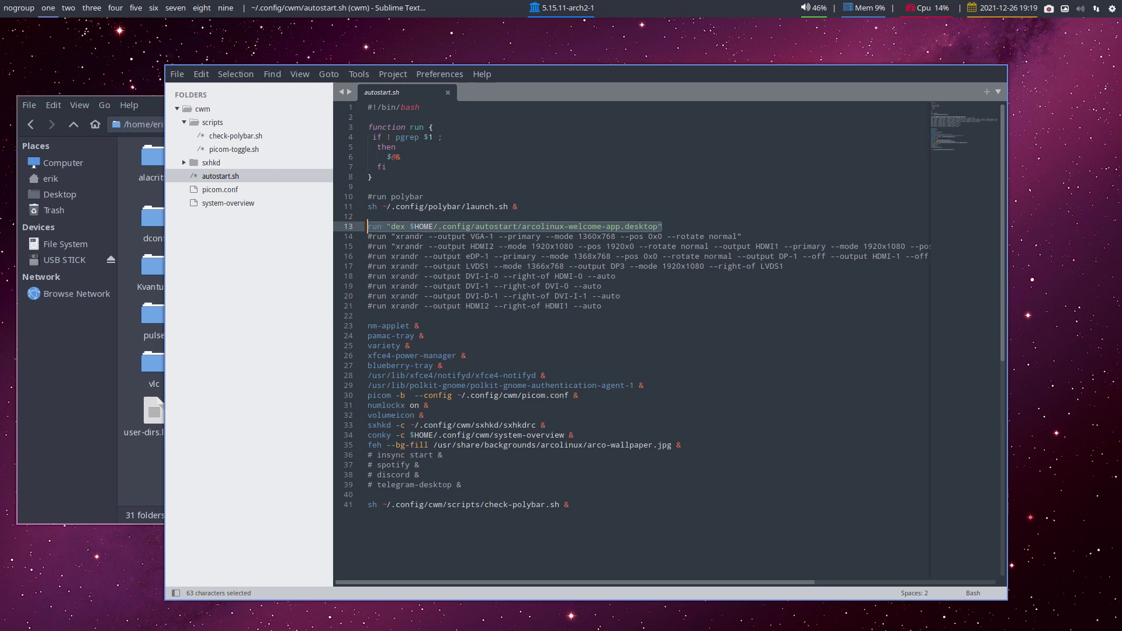
pyautogui.hotkey('ctrl', 'alt', 'a')
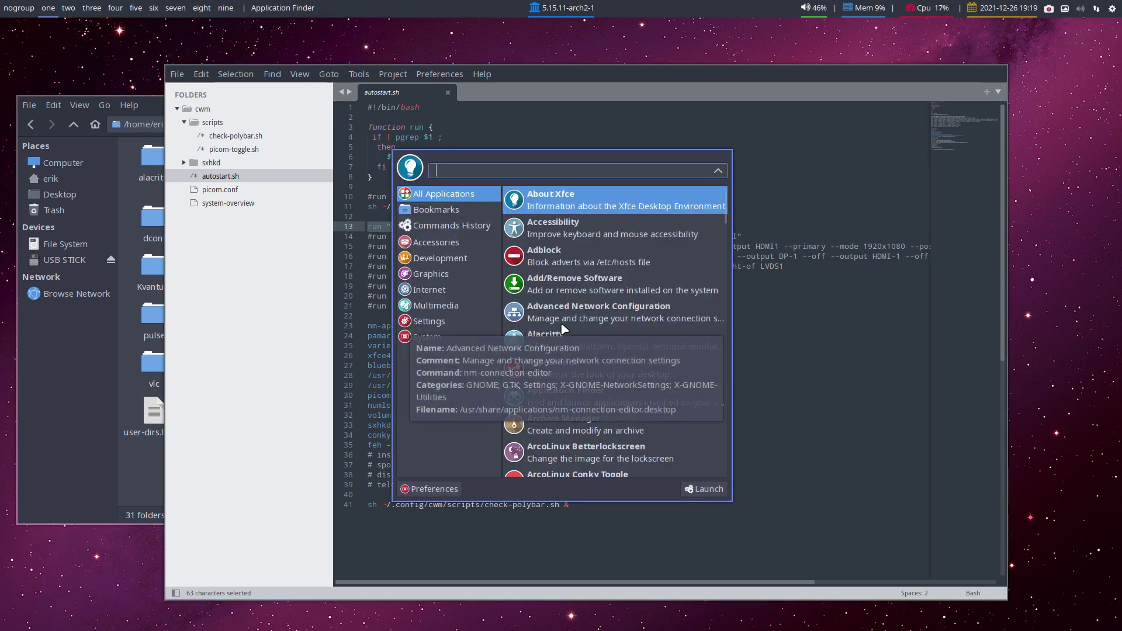
pyautogui.press('Escape')
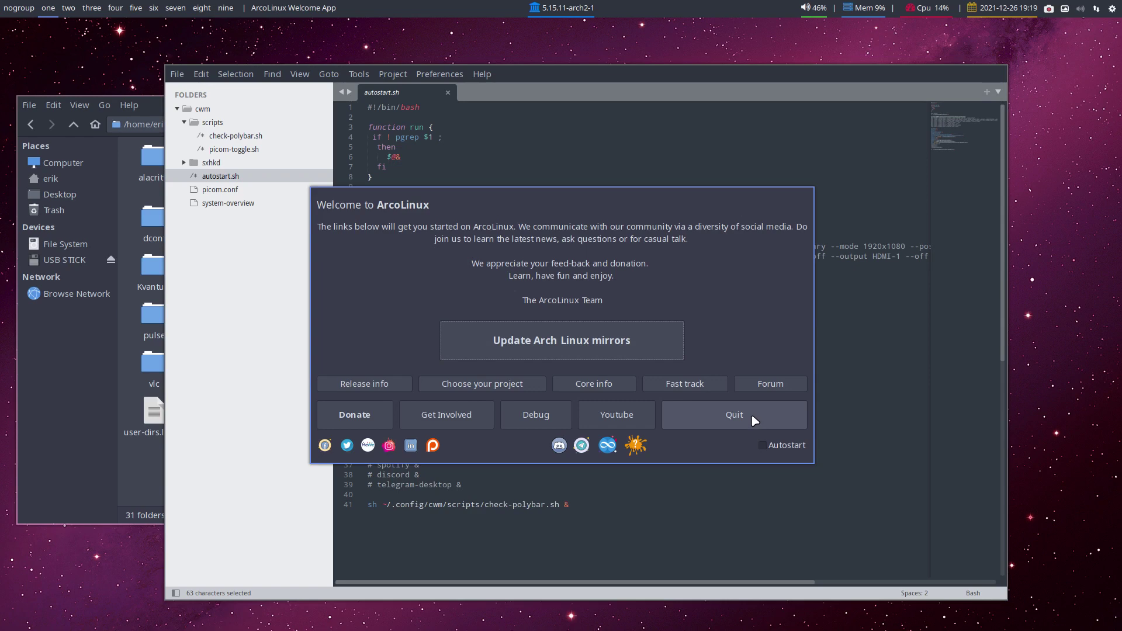
pyautogui.click(734, 415)
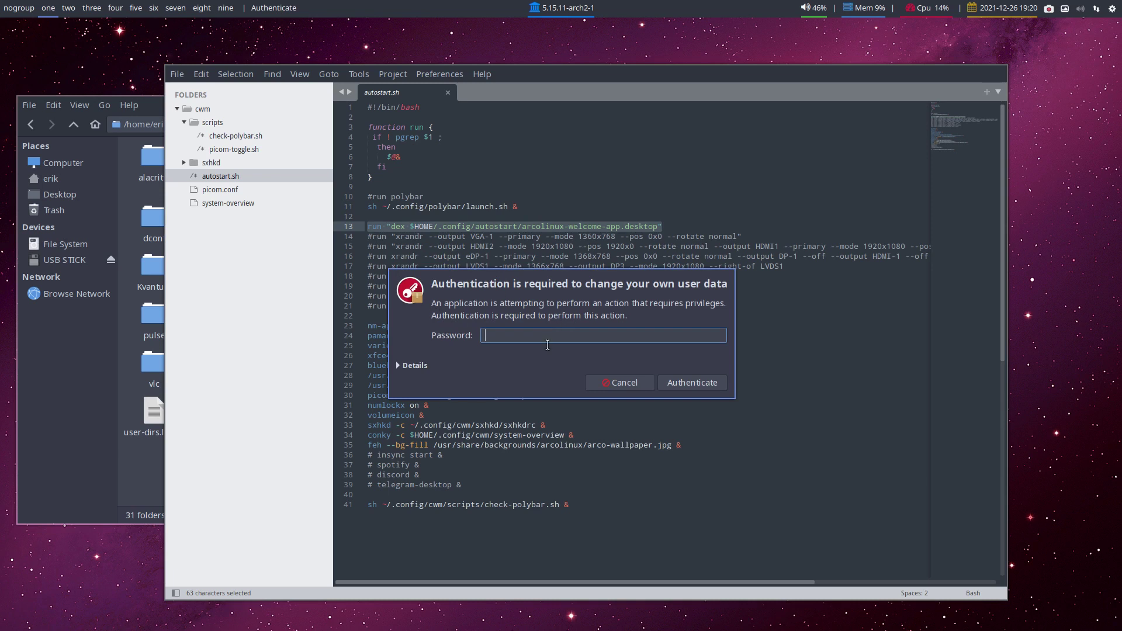
# - Dismiss the auth prompt, review the polkit, picom and numlockx lines, undoing an edit to keep numlockx on
pyautogui.press('Escape')
pyautogui.moveTo(582, 386); pyautogui.dragTo(406, 387)
pyautogui.click(386, 395)
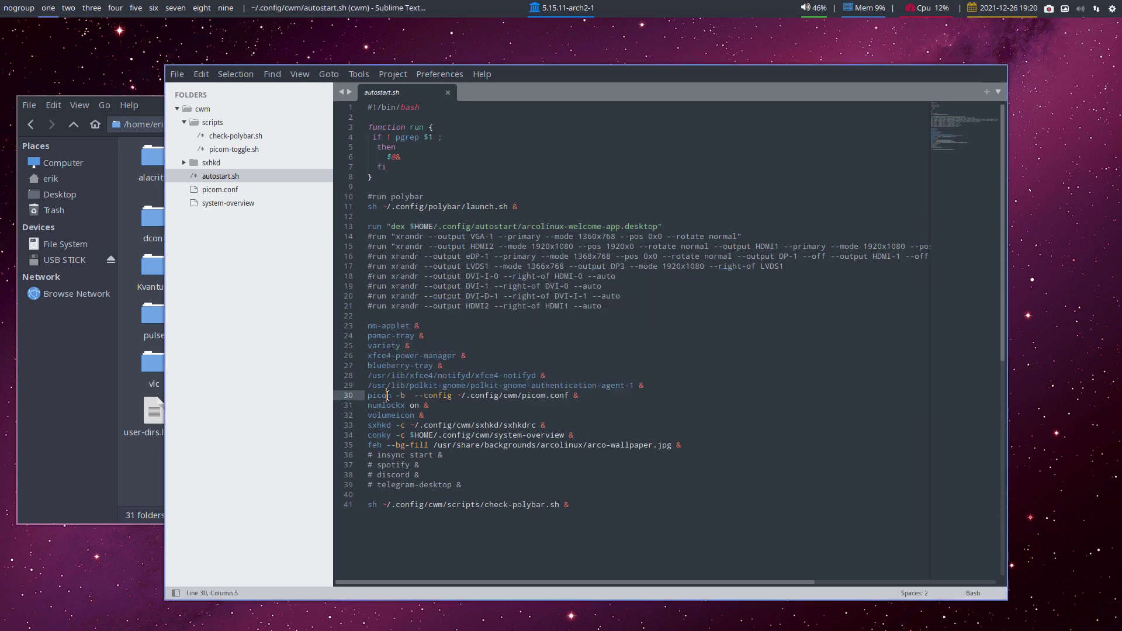
pyautogui.click(400, 405)
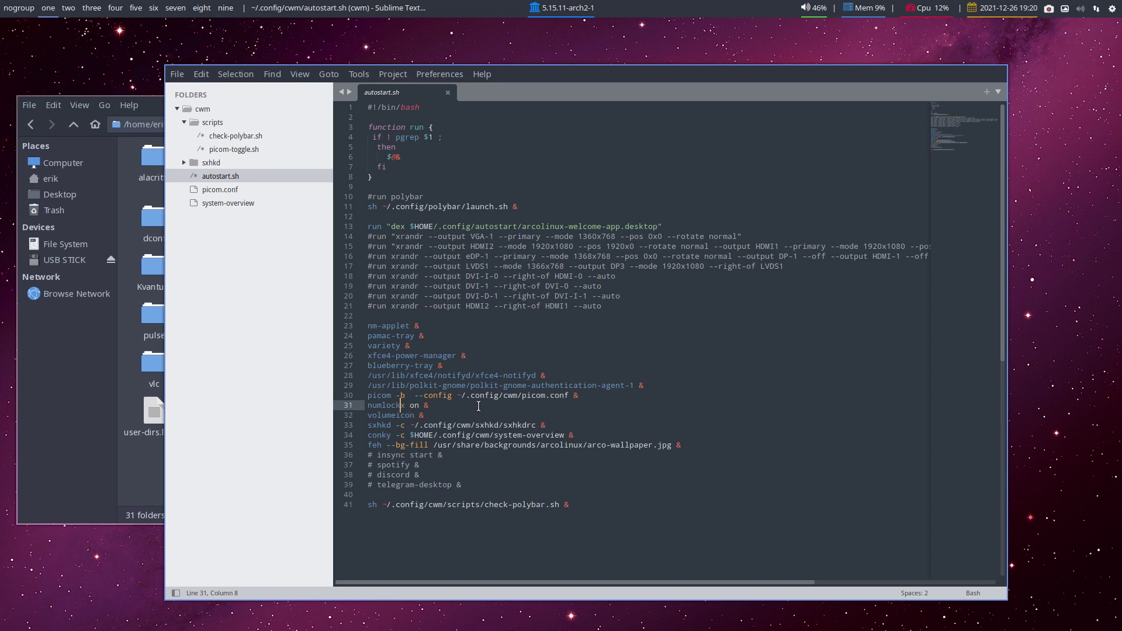
pyautogui.press('Right')
pyautogui.press('Right')
pyautogui.press('Right')
pyautogui.press('BackSpace')
pyautogui.write('ff')
pyautogui.hotkey('ctrl', 'z')
pyautogui.hotkey('ctrl', 'z')
# - Comment out the conky launch line with # and save autostart.sh
pyautogui.click(465, 427)
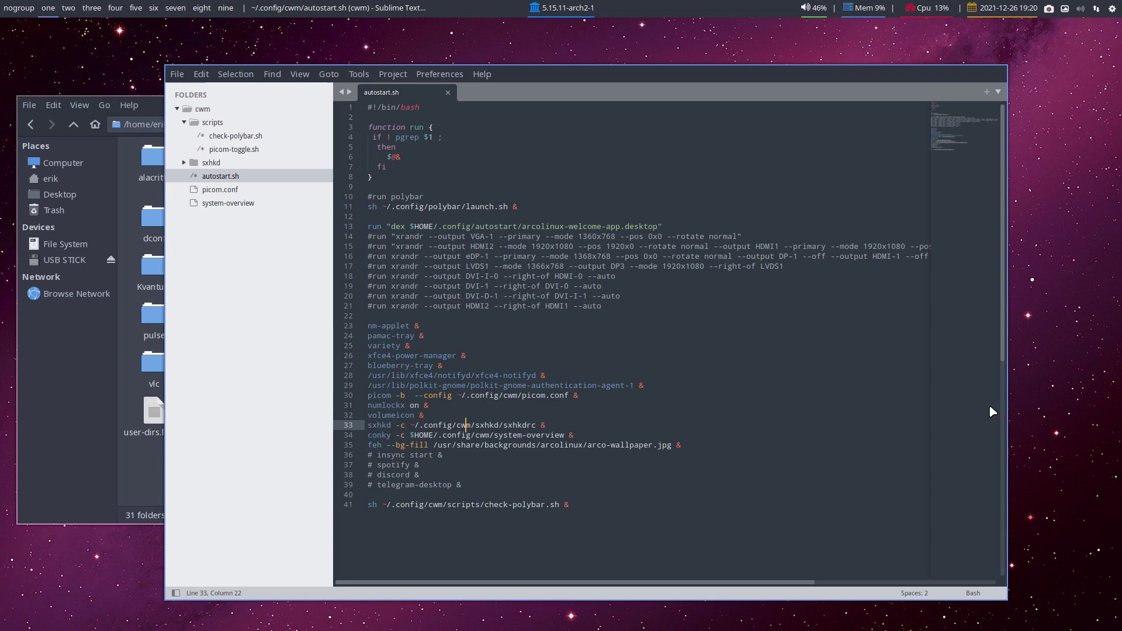
pyautogui.click(371, 435)
pyautogui.press('Left')
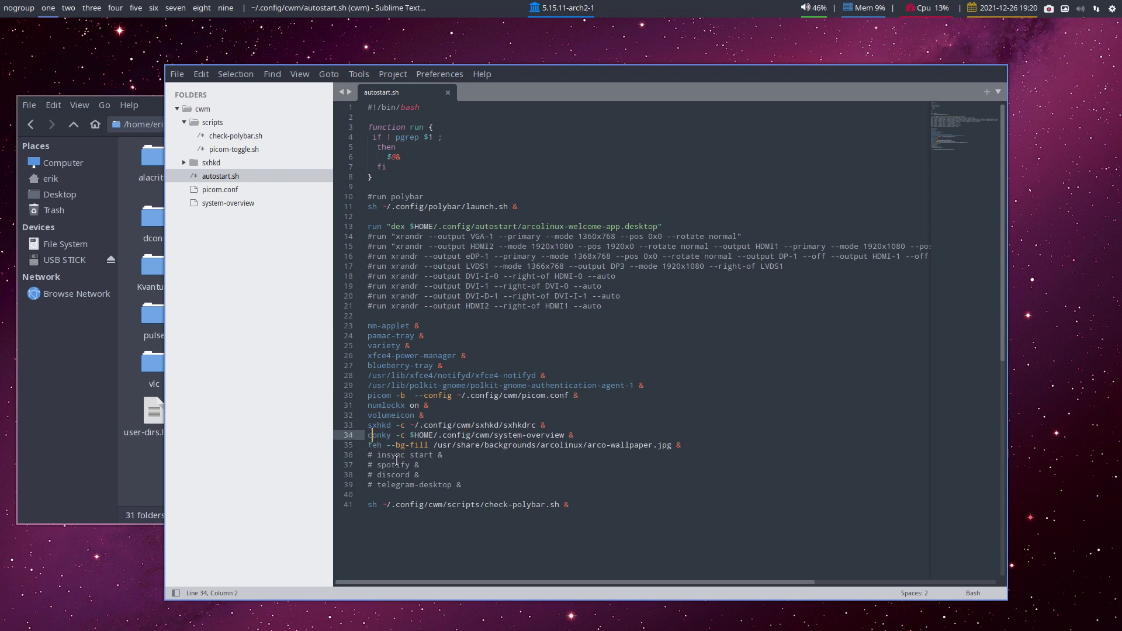
pyautogui.write('#')
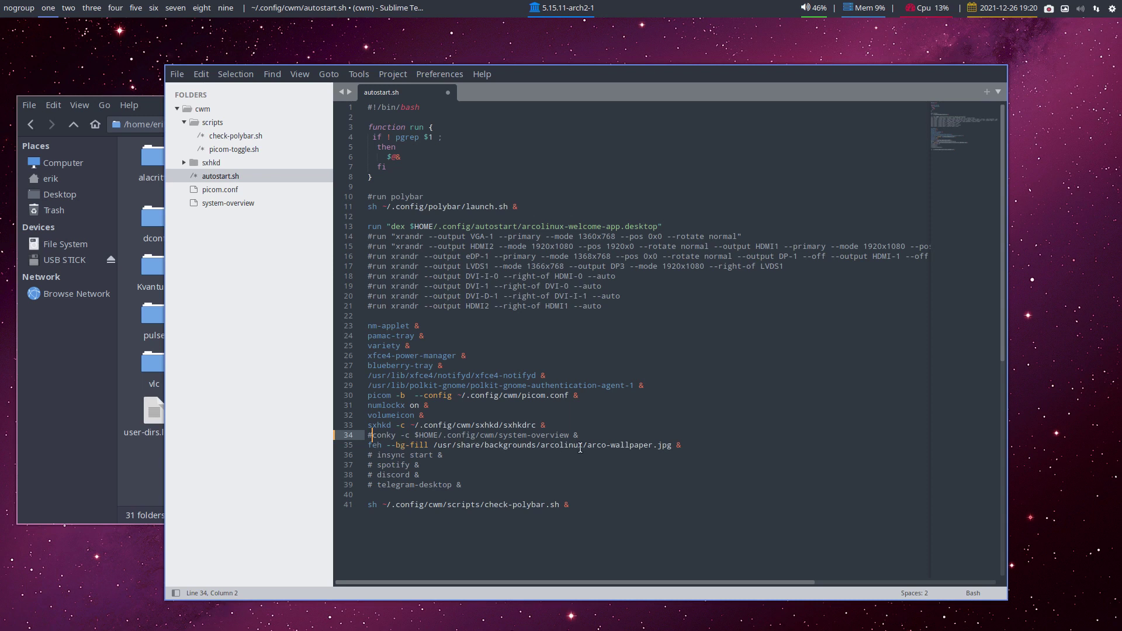
pyautogui.hotkey('ctrl', 's')
# - Quit the Variety wallpaper changer and select the check-polybar.sh launch line in autostart.sh
pyautogui.click(1064, 9)
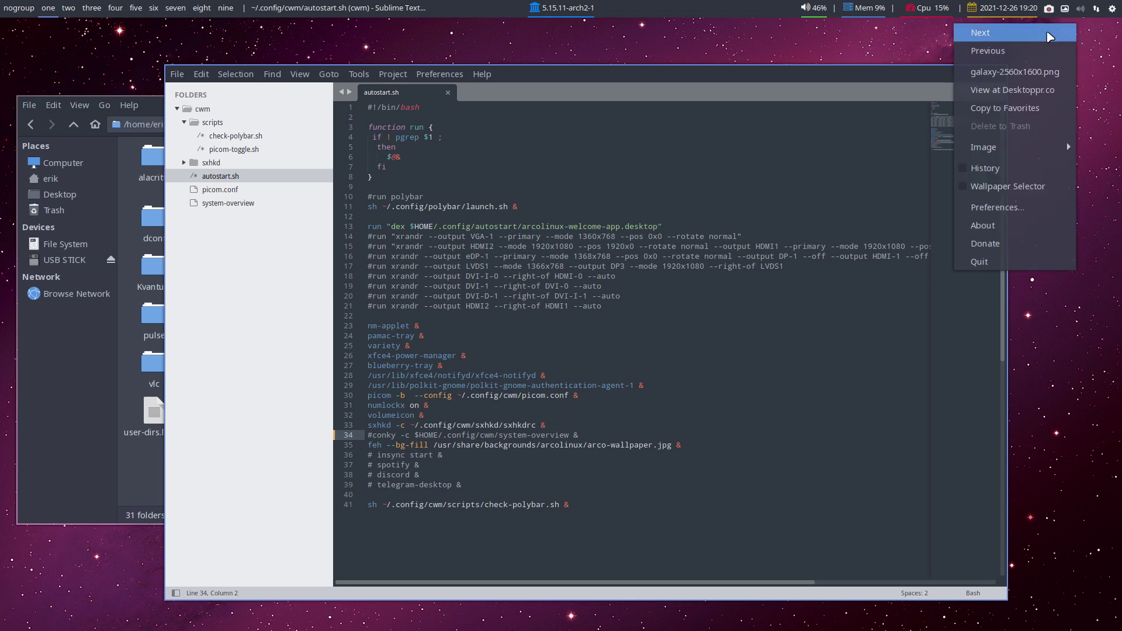
pyautogui.click(979, 262)
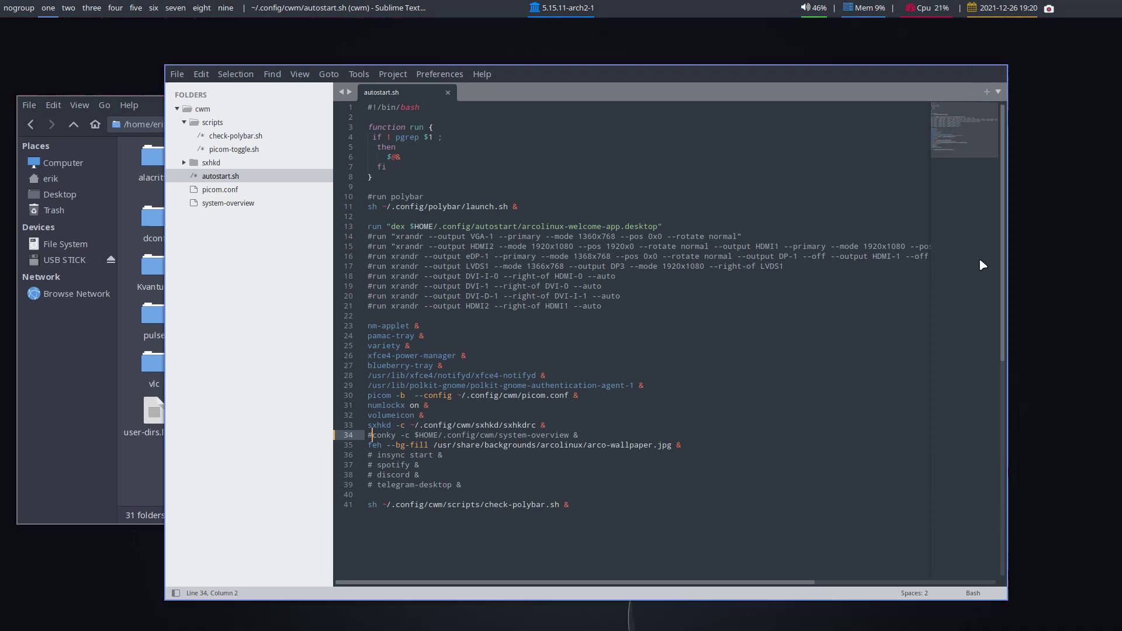
pyautogui.moveTo(779, 247); pyautogui.dragTo(720, 326)
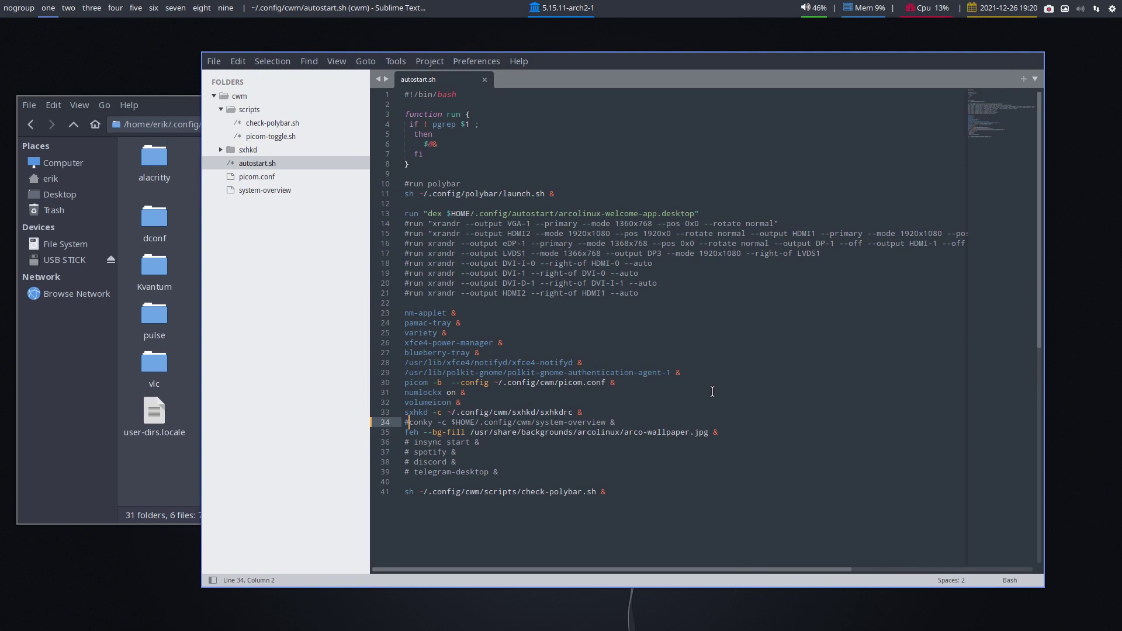
pyautogui.moveTo(618, 494); pyautogui.dragTo(403, 494)
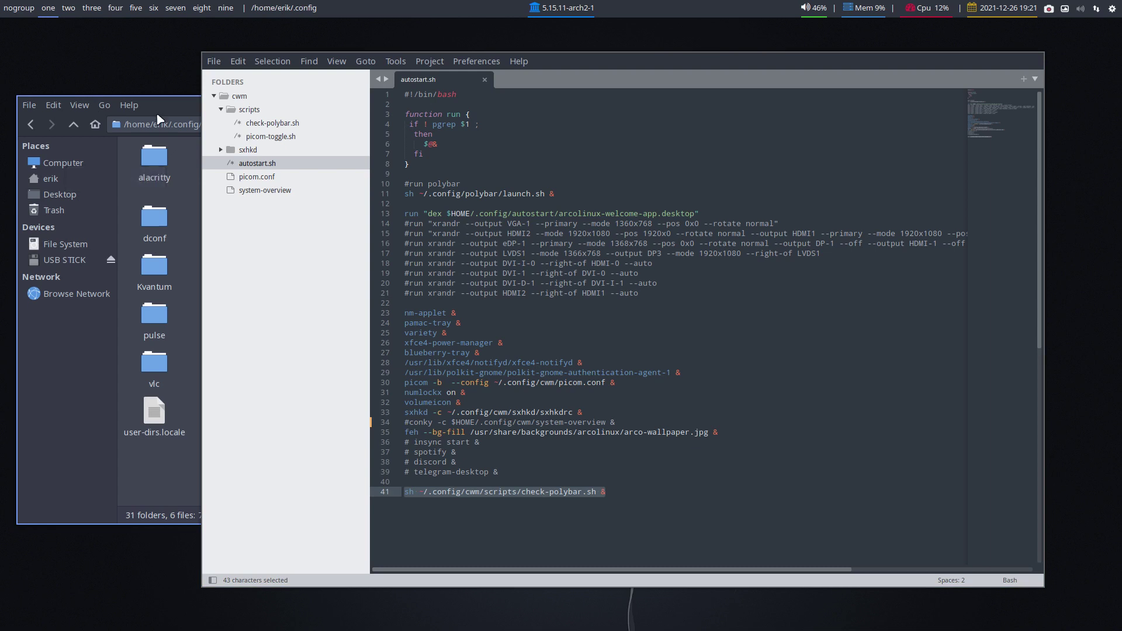
# - In Thunar, open the cwm folder and its scripts subfolder
pyautogui.click(182, 192)
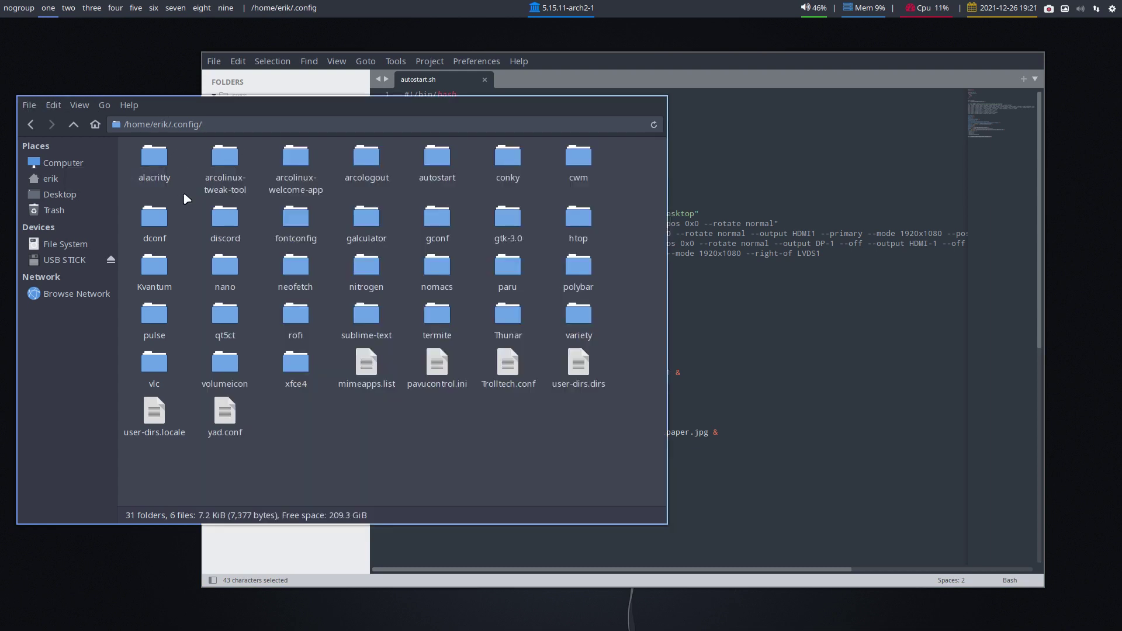
pyautogui.doubleClick(578, 156)
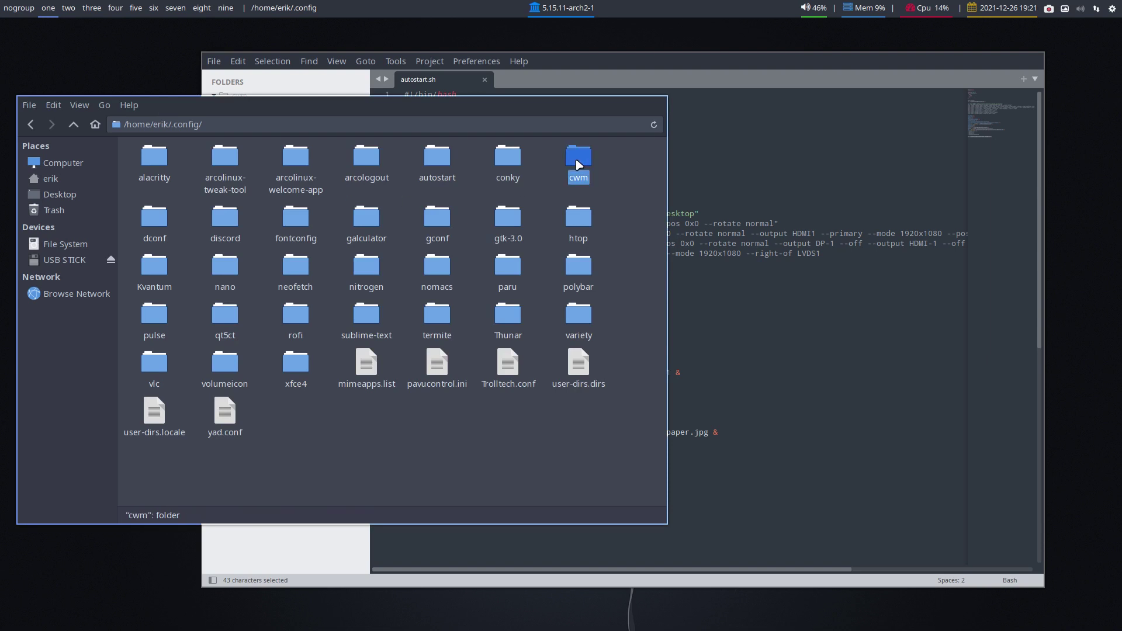
pyautogui.doubleClick(164, 170)
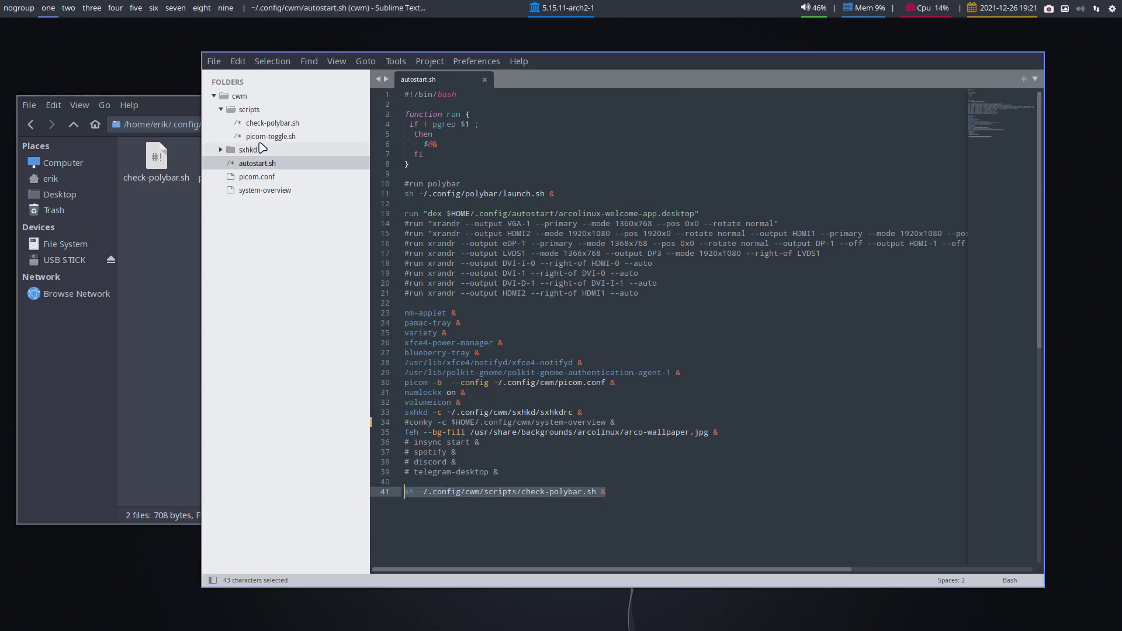
# - Open check-polybar.sh, select the polybar launch.sh command on line 28, then close the file
pyautogui.click(272, 123)
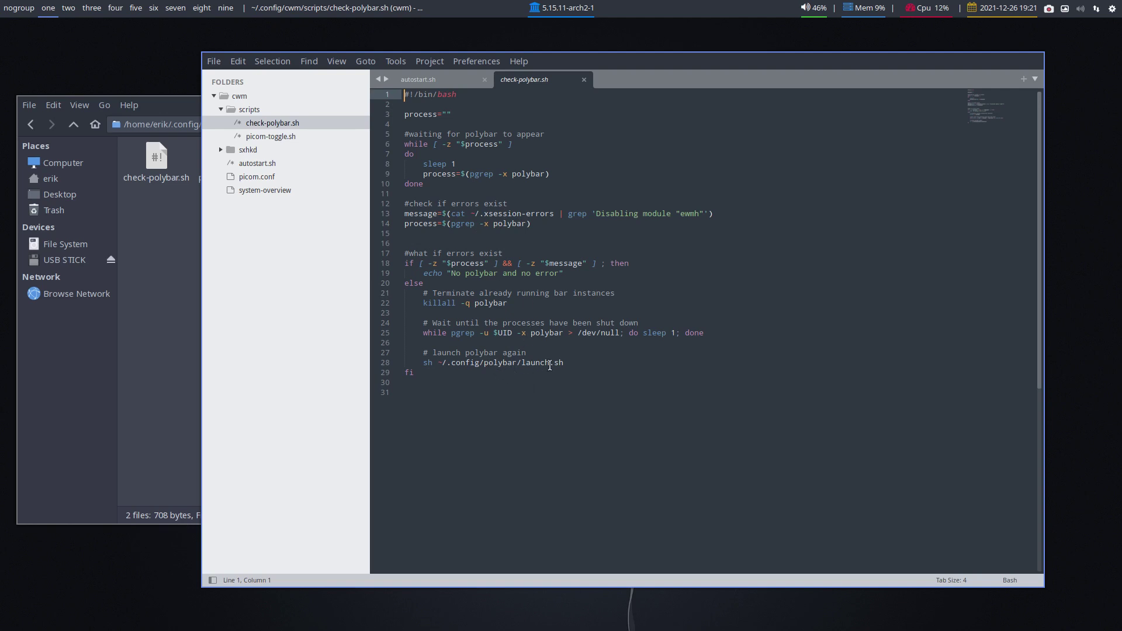
pyautogui.moveTo(571, 363); pyautogui.dragTo(424, 363)
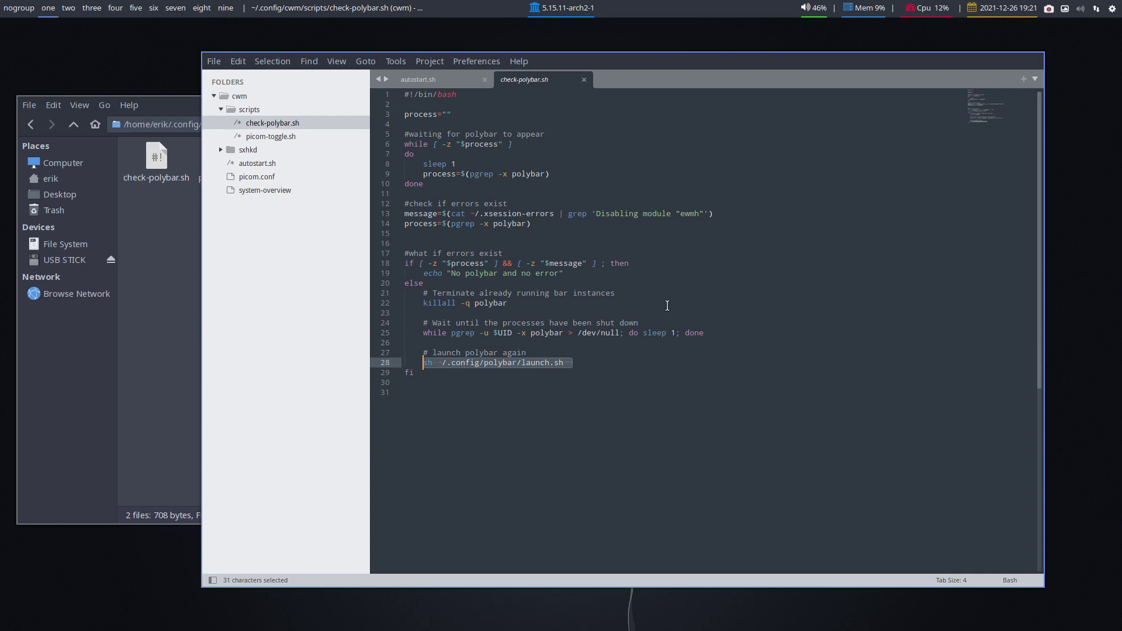
pyautogui.click(584, 80)
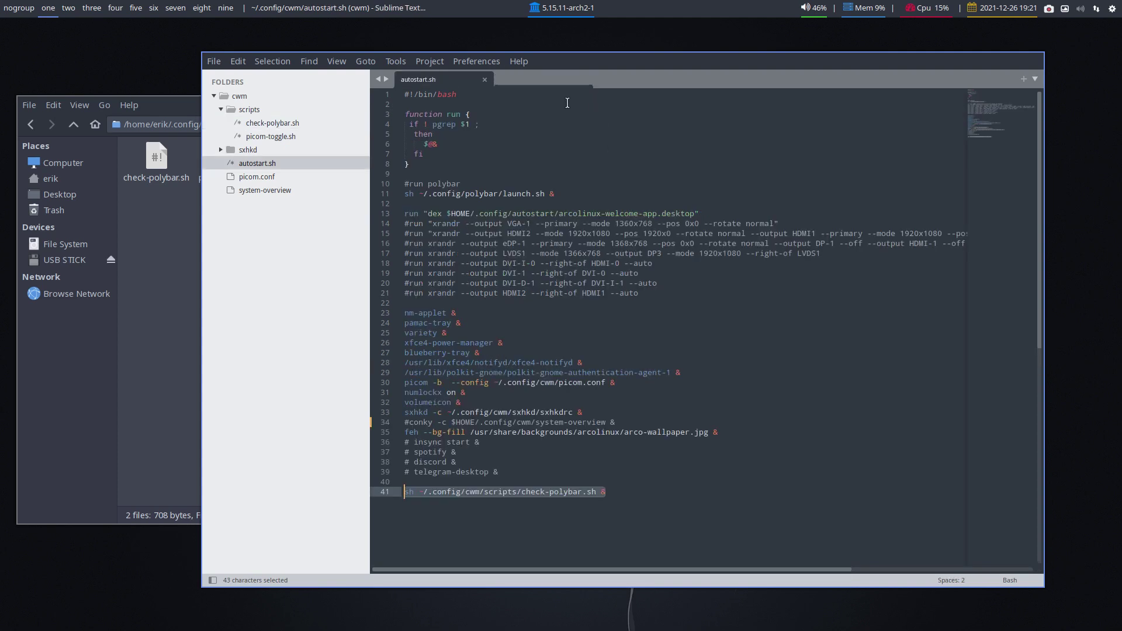
# - Close autostart.sh and the editor window, then return to the cwm folder in Thunar
pyautogui.click(484, 80)
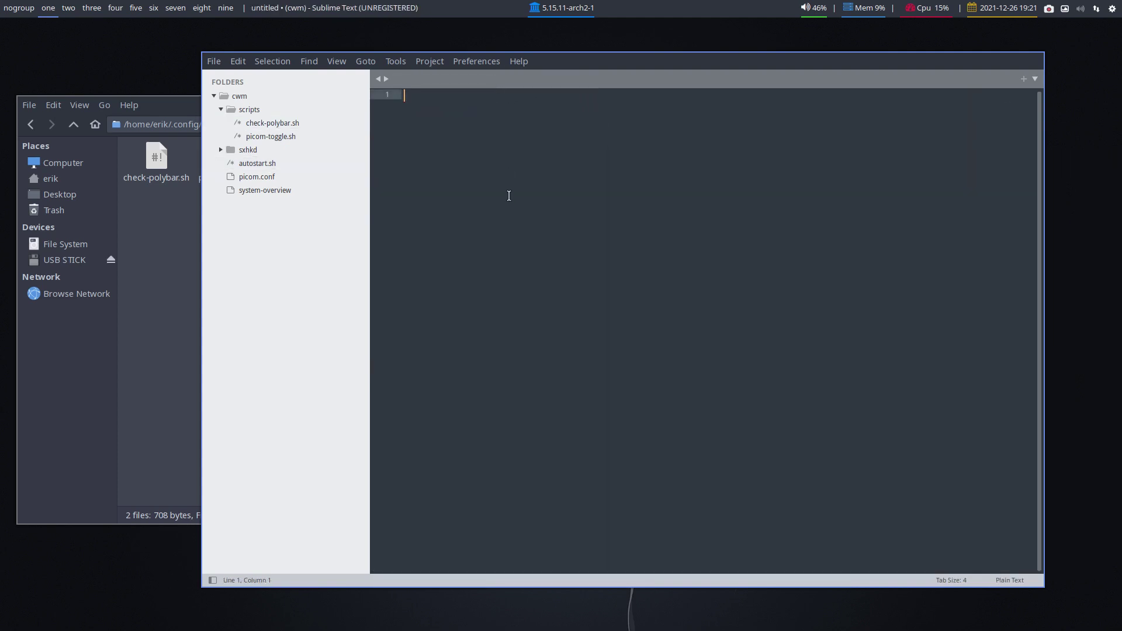
pyautogui.hotkey('ctrl', 'shift', 'w')
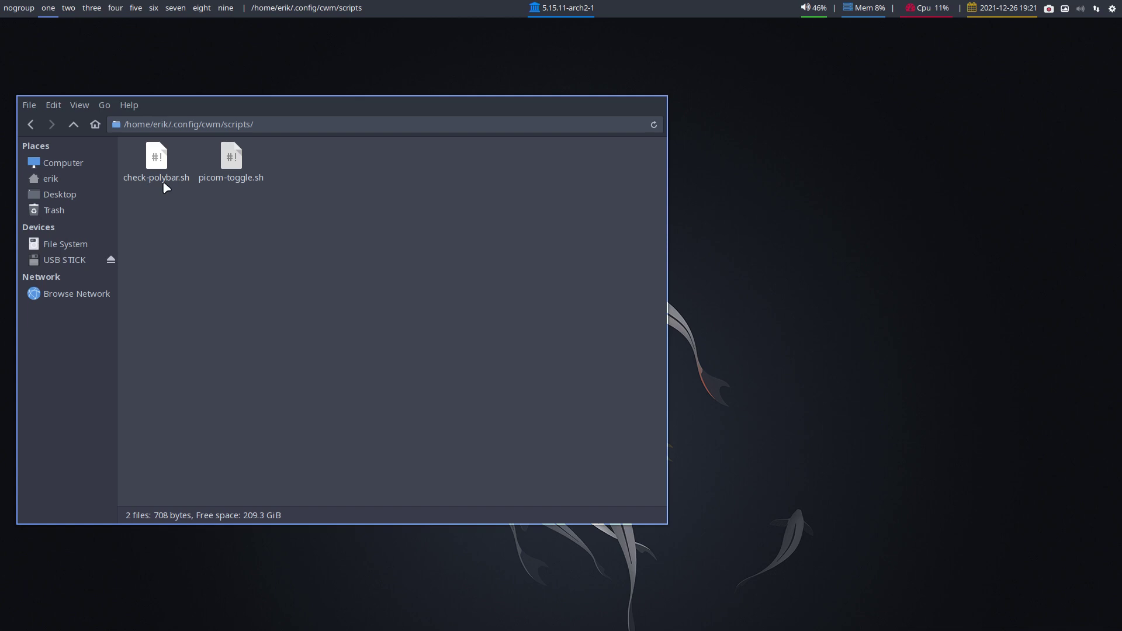
pyautogui.click(74, 125)
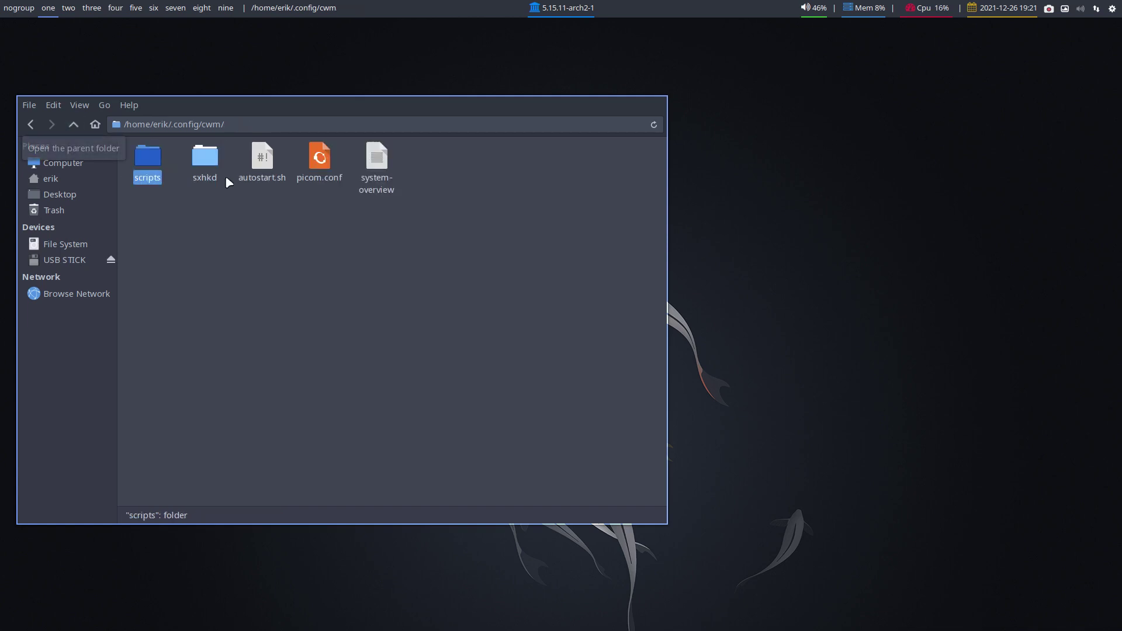
# - Open the sxhkd folder and load sxhkdrc into the text editor for reading
pyautogui.click(213, 162)
pyautogui.doubleClick(214, 162)
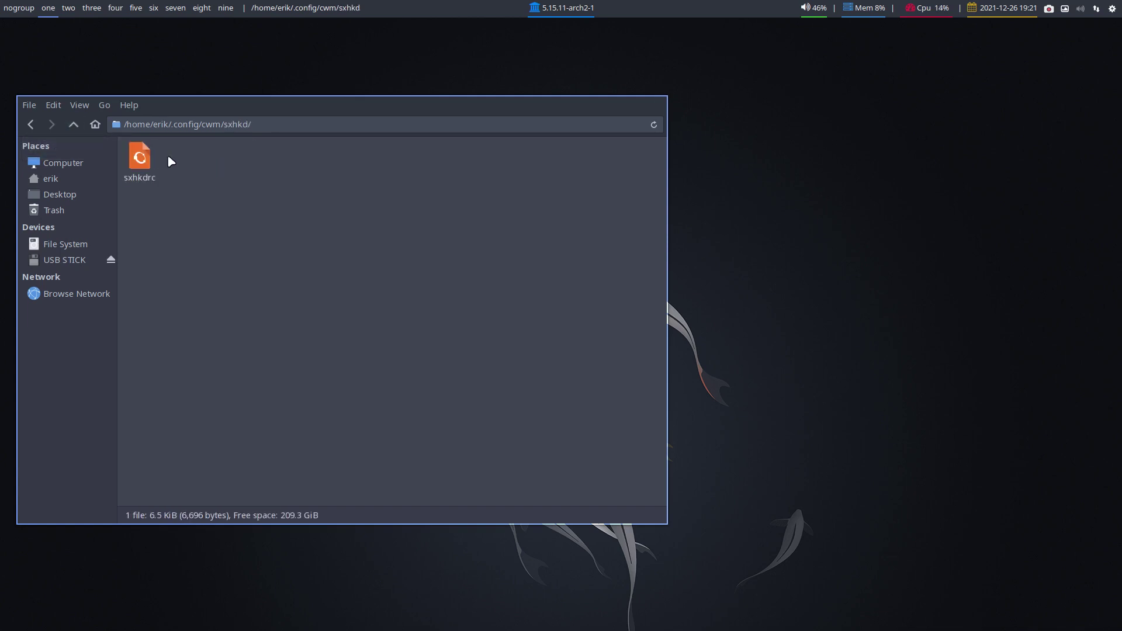
pyautogui.doubleClick(141, 156)
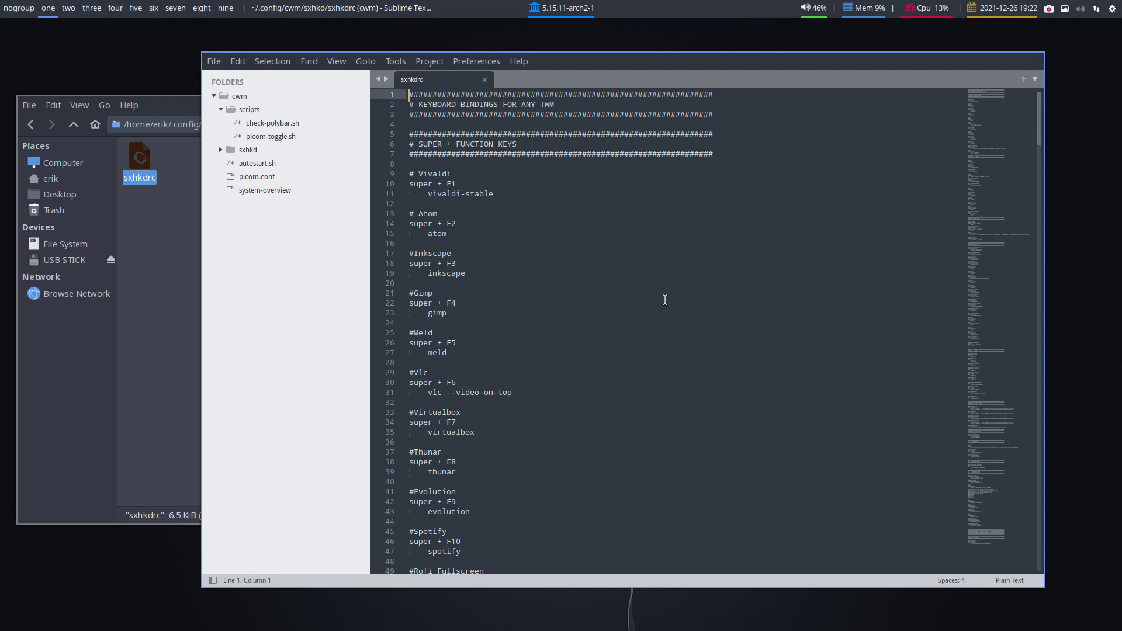
# - Launch Meld, resize and reposition its empty comparison window, then quit it with Ctrl+Q
pyautogui.press('super+F5')
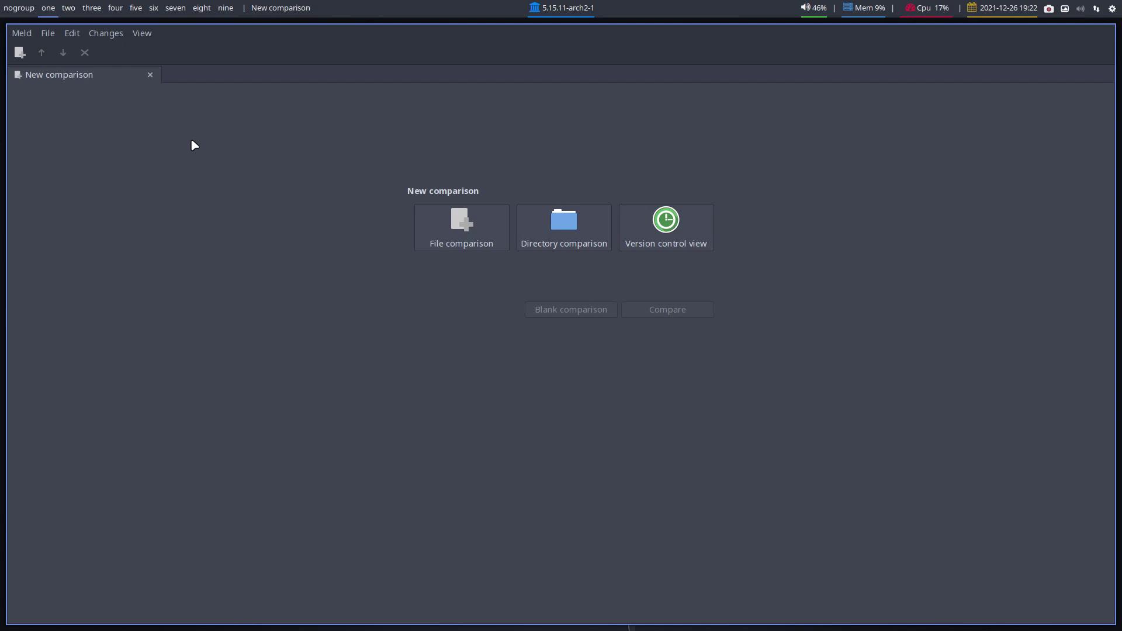
pyautogui.moveTo(852, 453); pyautogui.dragTo(574, 356)
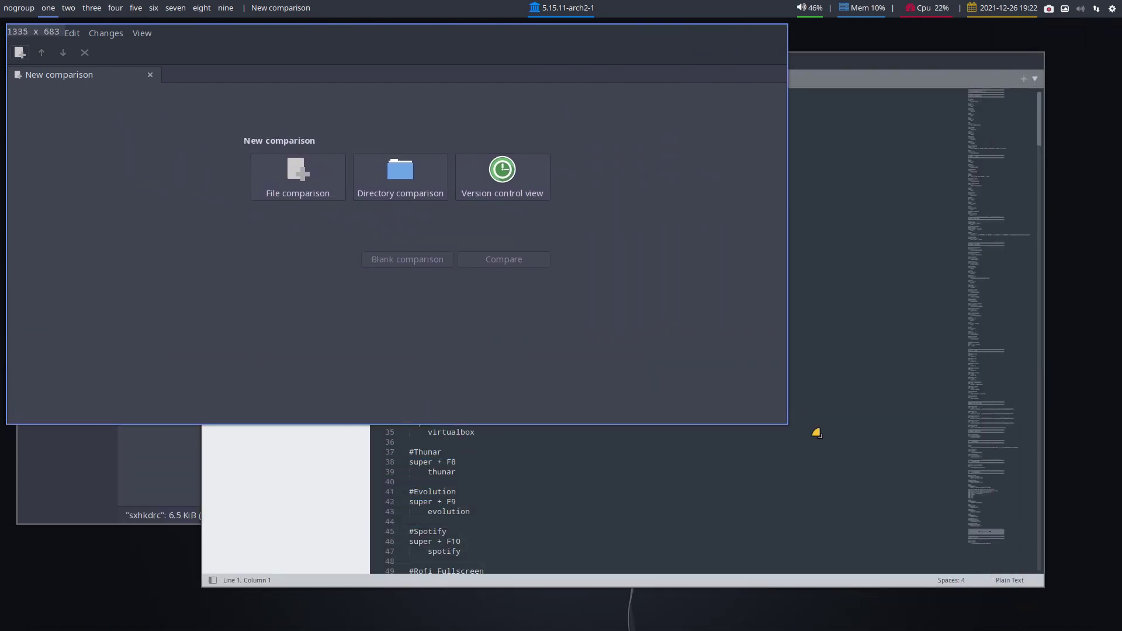
pyautogui.moveTo(573, 357); pyautogui.dragTo(994, 530)
pyautogui.moveTo(554, 374)
pyautogui.mouseDown()
pyautogui.moveTo(603, 345)
pyautogui.moveTo(501, 387)
pyautogui.mouseUp()
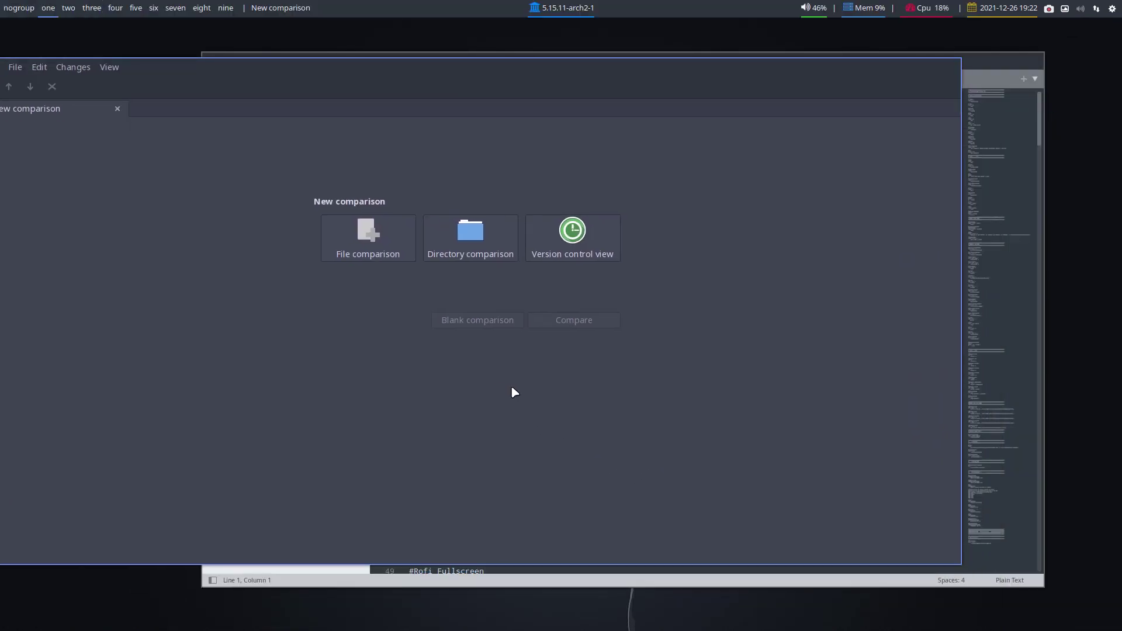
pyautogui.hotkey('ctrl', 'q')
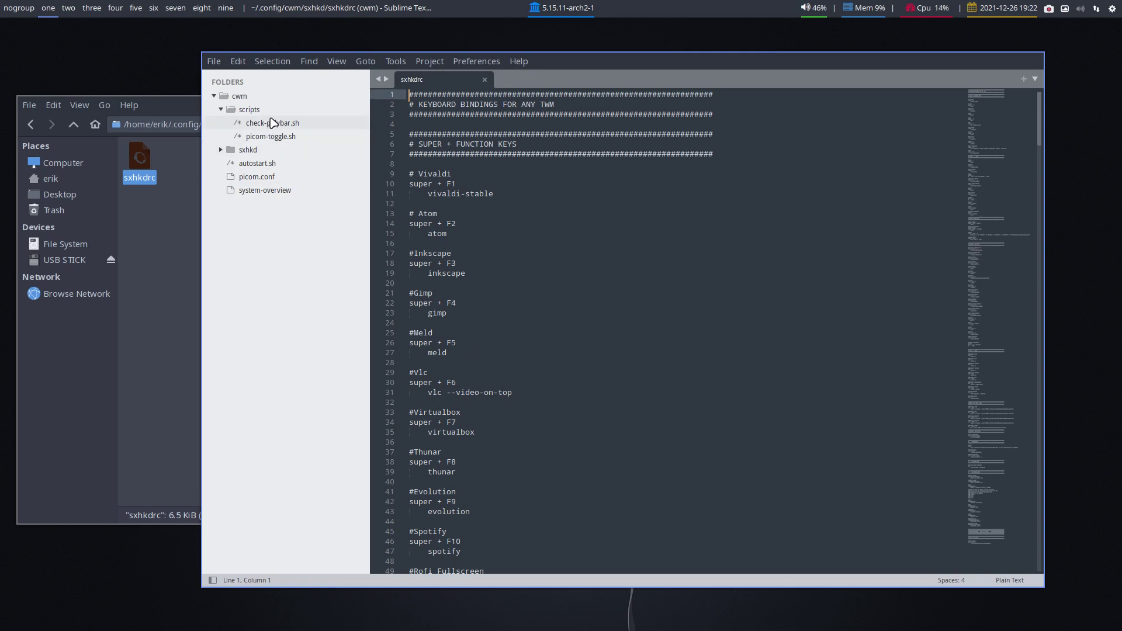
# - Preview check-polybar.sh, autostart.sh, picom.conf and the system-overview conky file from the sidebar
pyautogui.click(272, 122)
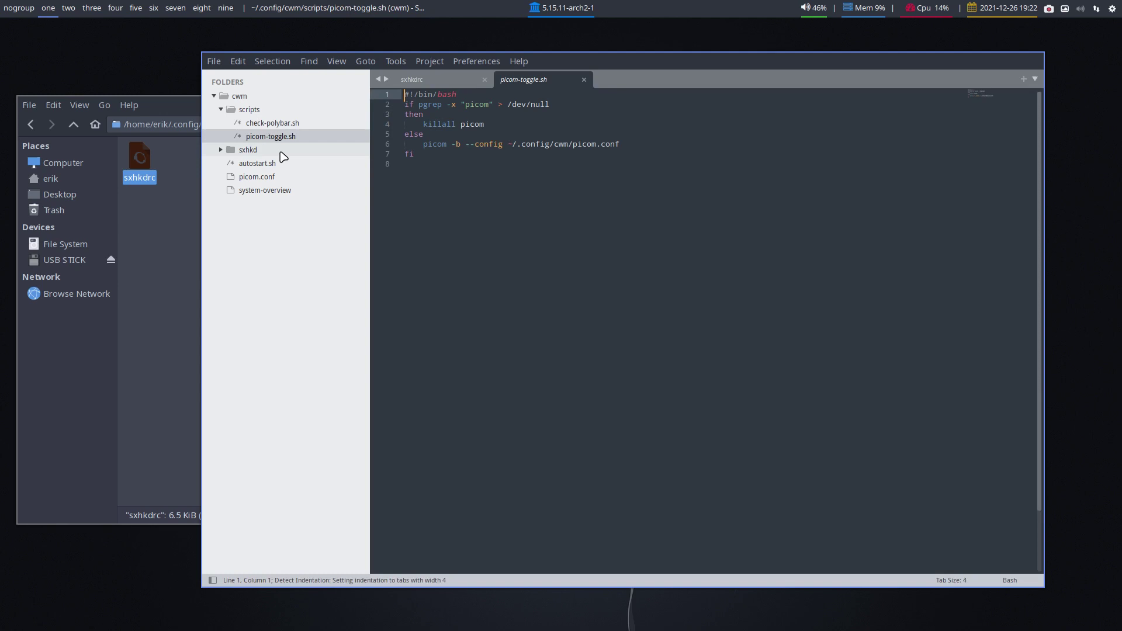
pyautogui.click(263, 150)
pyautogui.click(261, 177)
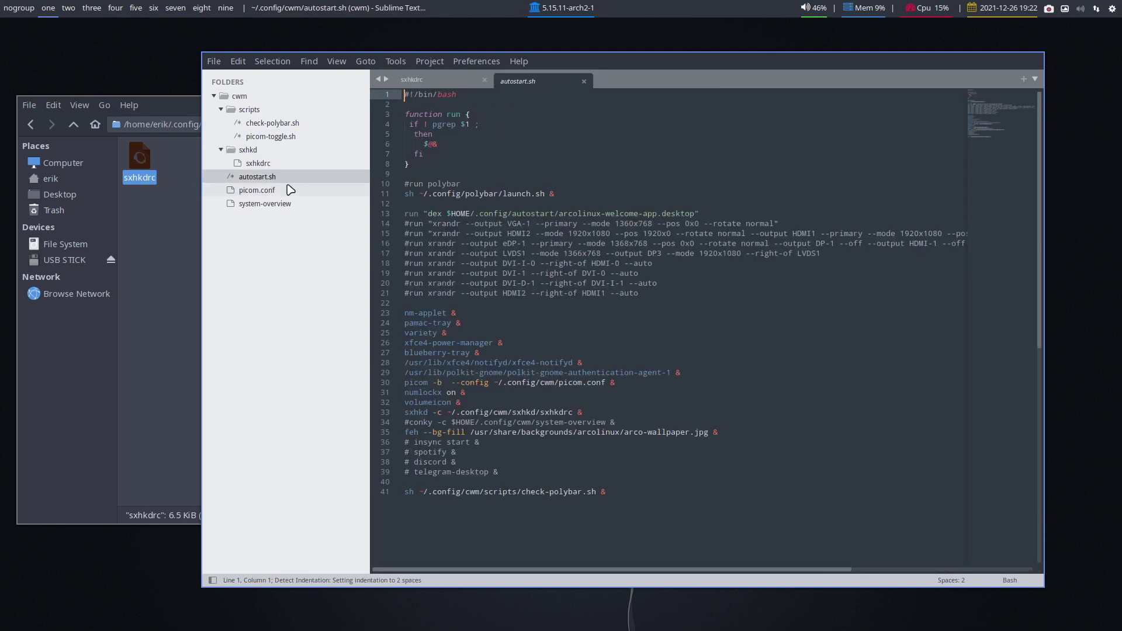
pyautogui.click(291, 191)
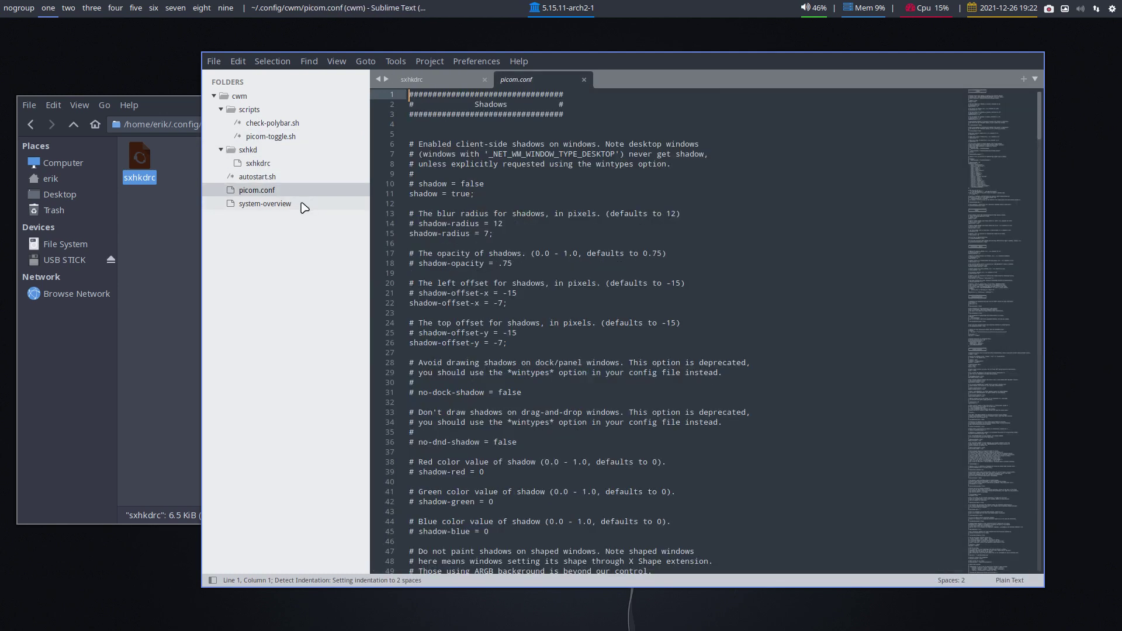
pyautogui.click(303, 205)
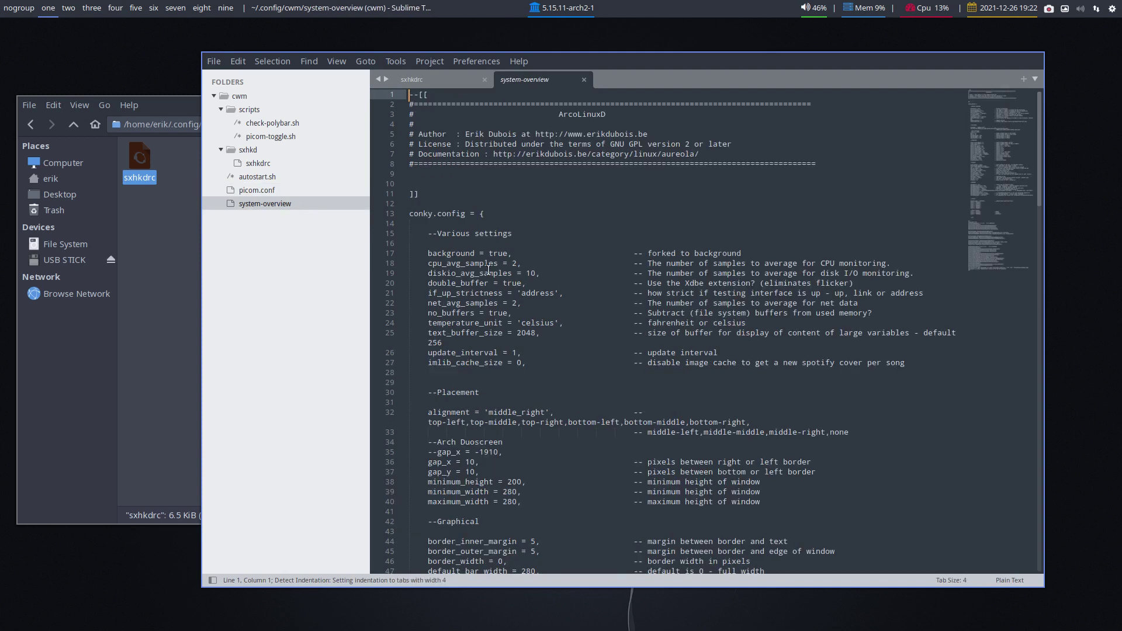
# - Close system-overview and sxhkdrc, then shut down the text editor
pyautogui.click(583, 81)
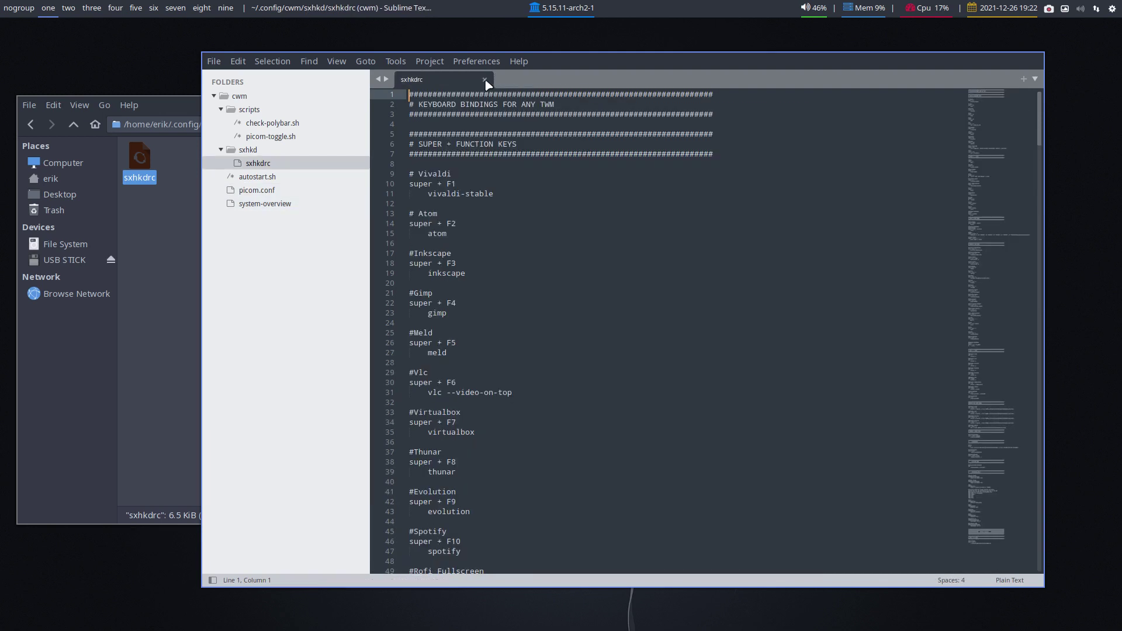
pyautogui.hotkey('ctrl', 'w')
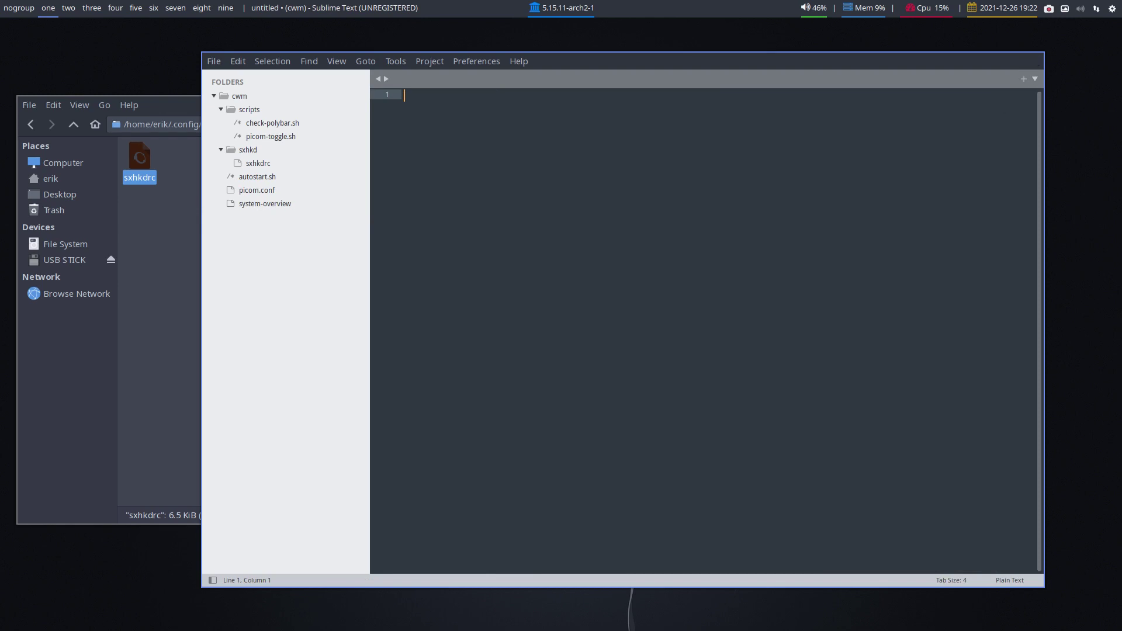
pyautogui.hotkey('ctrl', 'w')
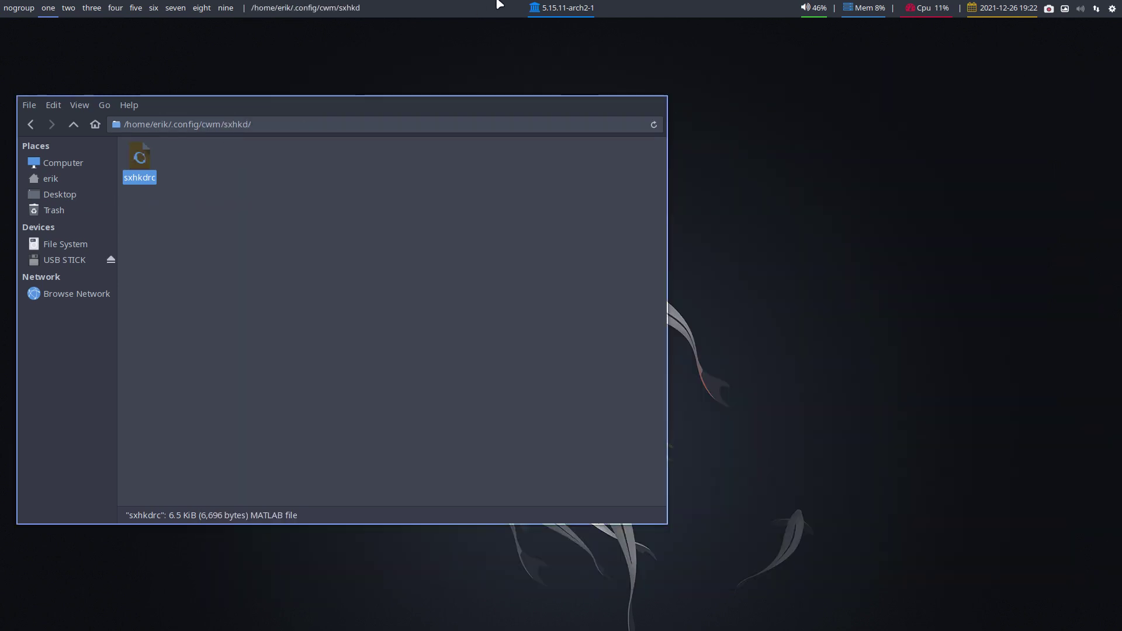
# - Navigate from home into .config/polybar and highlight the polybar config file
pyautogui.click(53, 179)
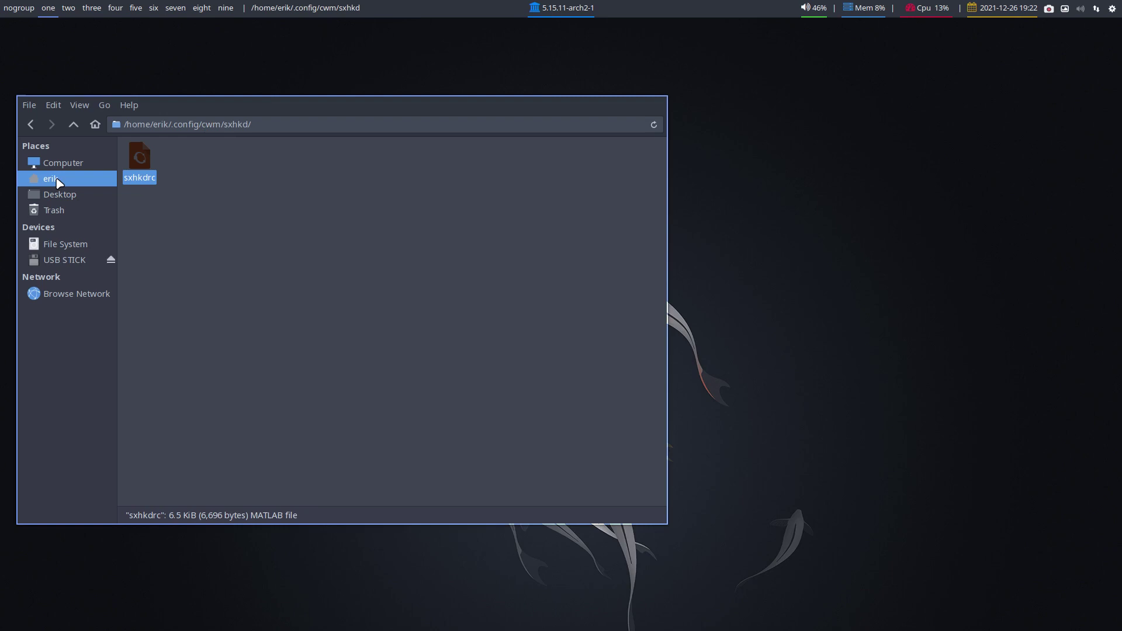
pyautogui.doubleClick(294, 167)
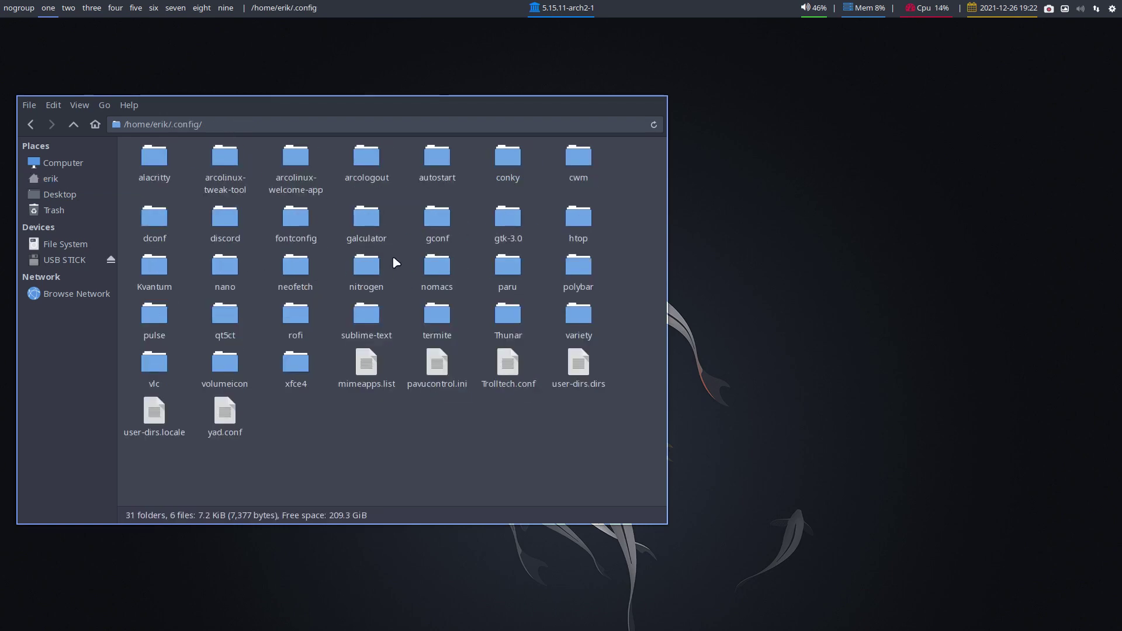
pyautogui.doubleClick(579, 265)
pyautogui.click(195, 161)
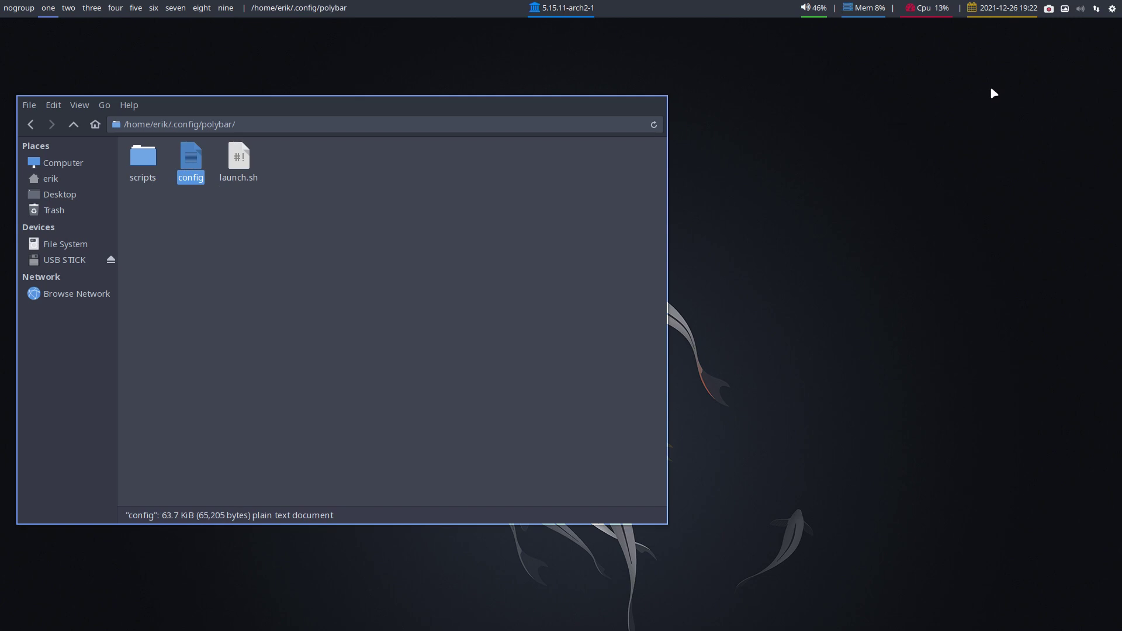
# - Move the Thunar window aside and launch a urxvt terminal with Super+Return
pyautogui.moveTo(360, 311); pyautogui.dragTo(698, 280)
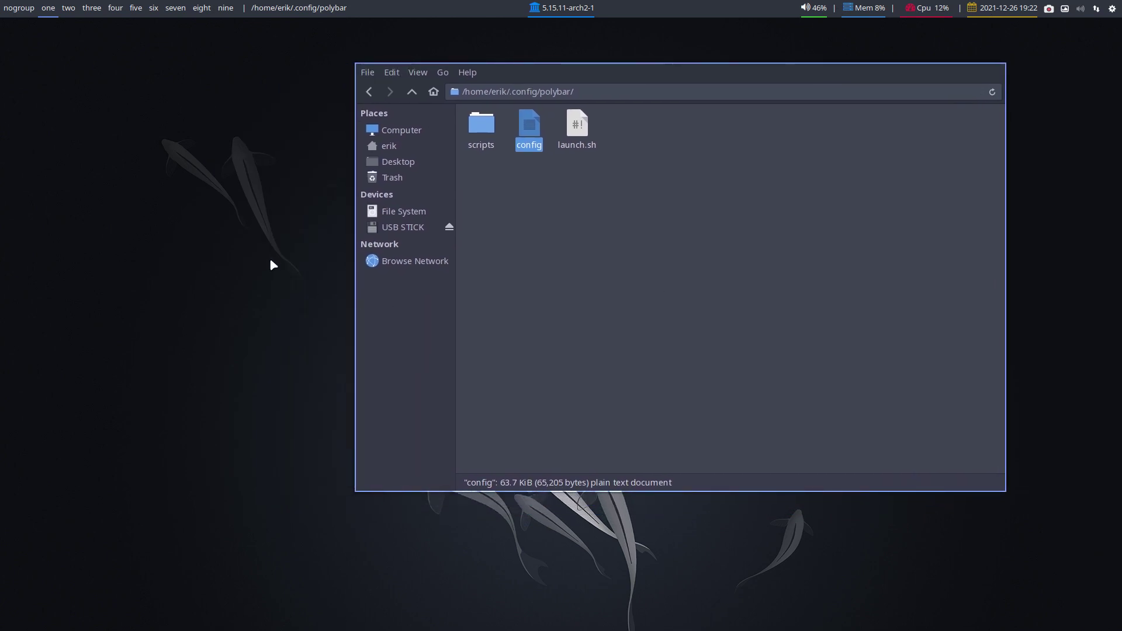
pyautogui.press('super+Return')
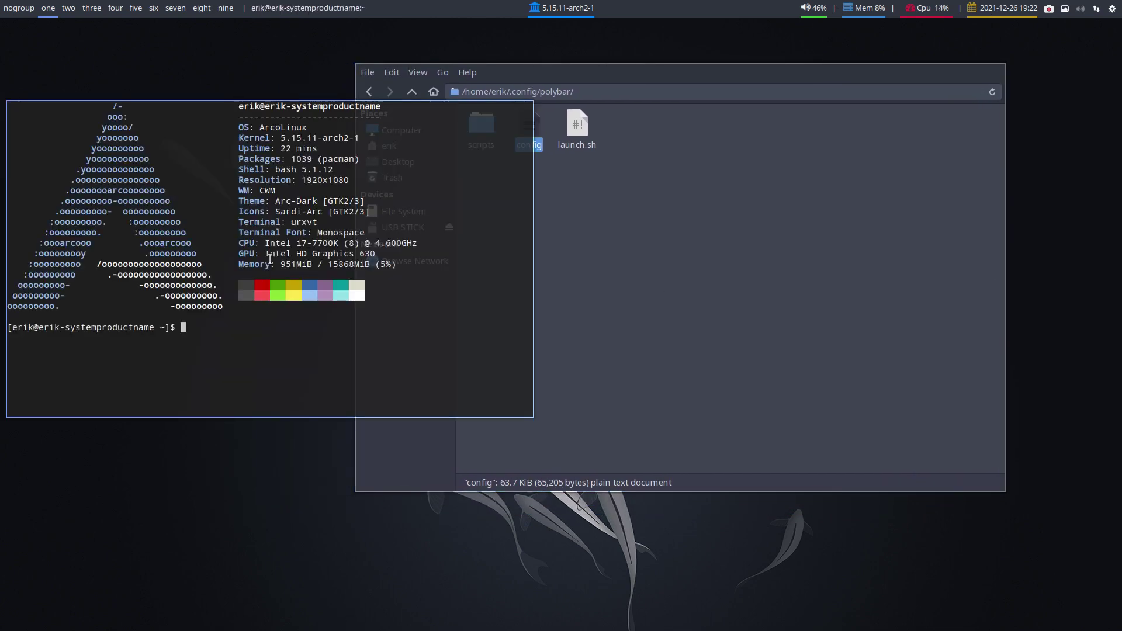